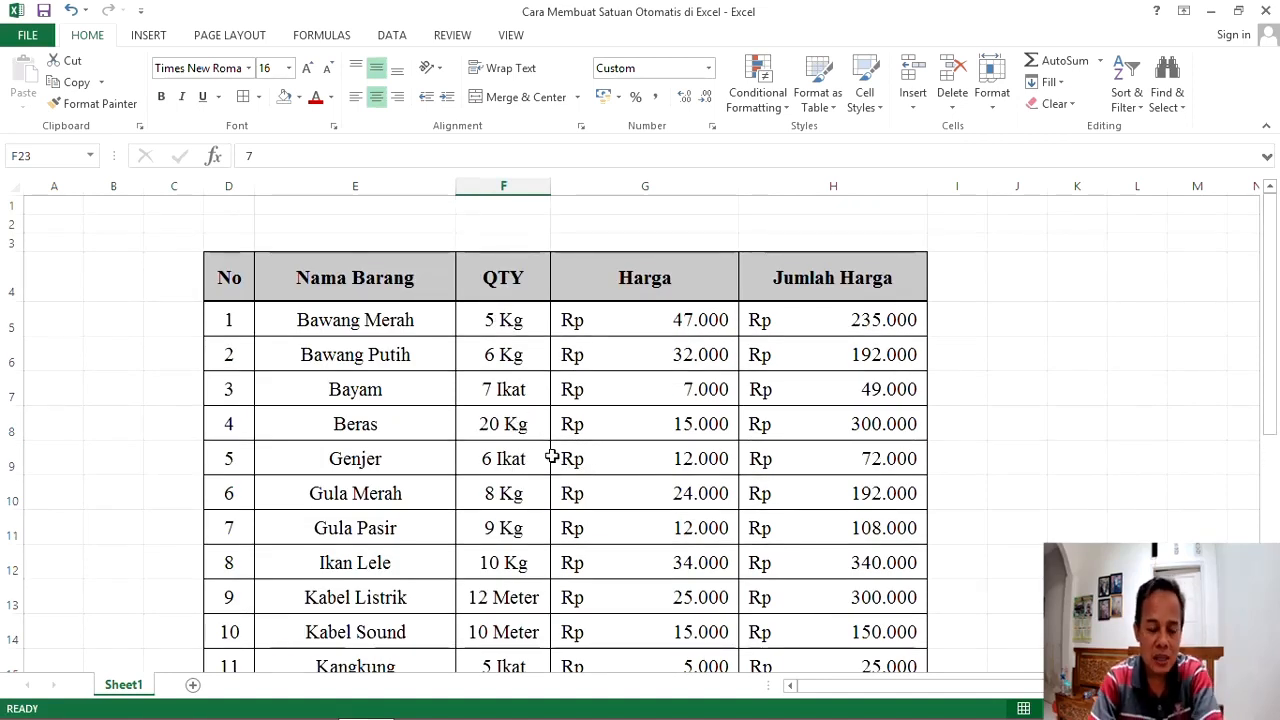
# Review the item names in the price table and the QTY column to see which unit each item needs.
pyautogui.scroll(-6, 506, 483)
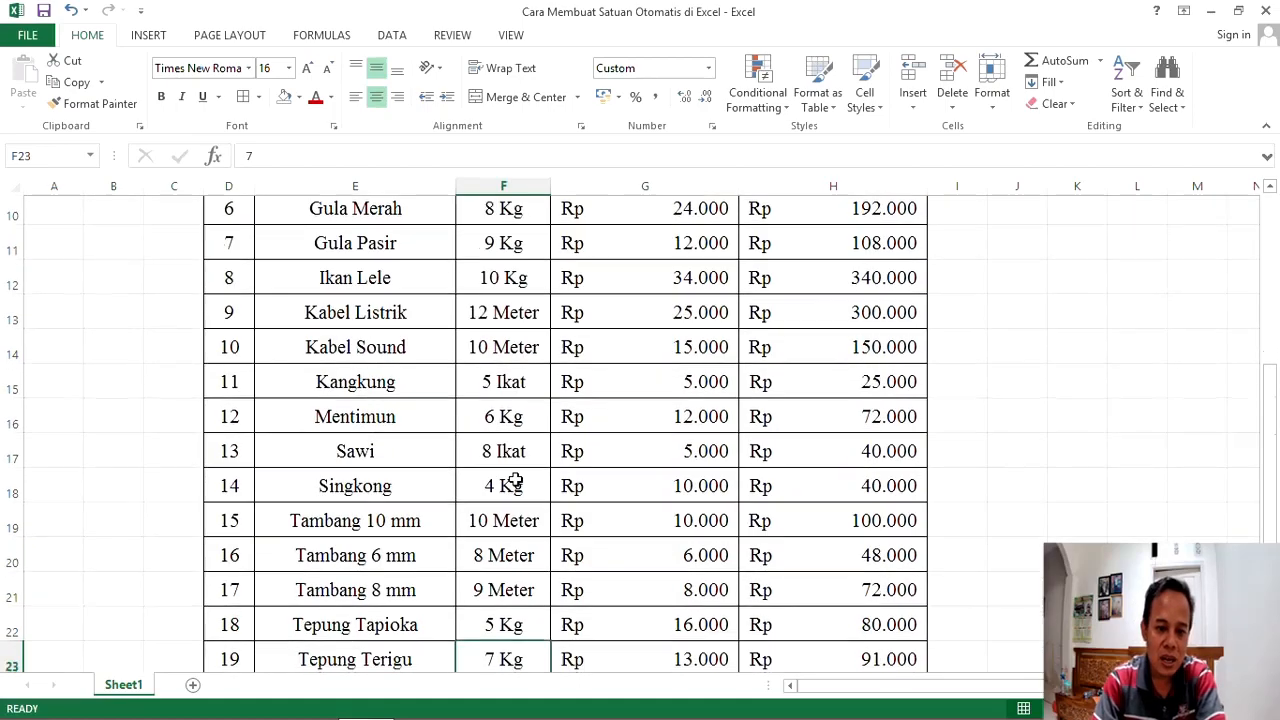
pyautogui.scroll(6, 526, 509)
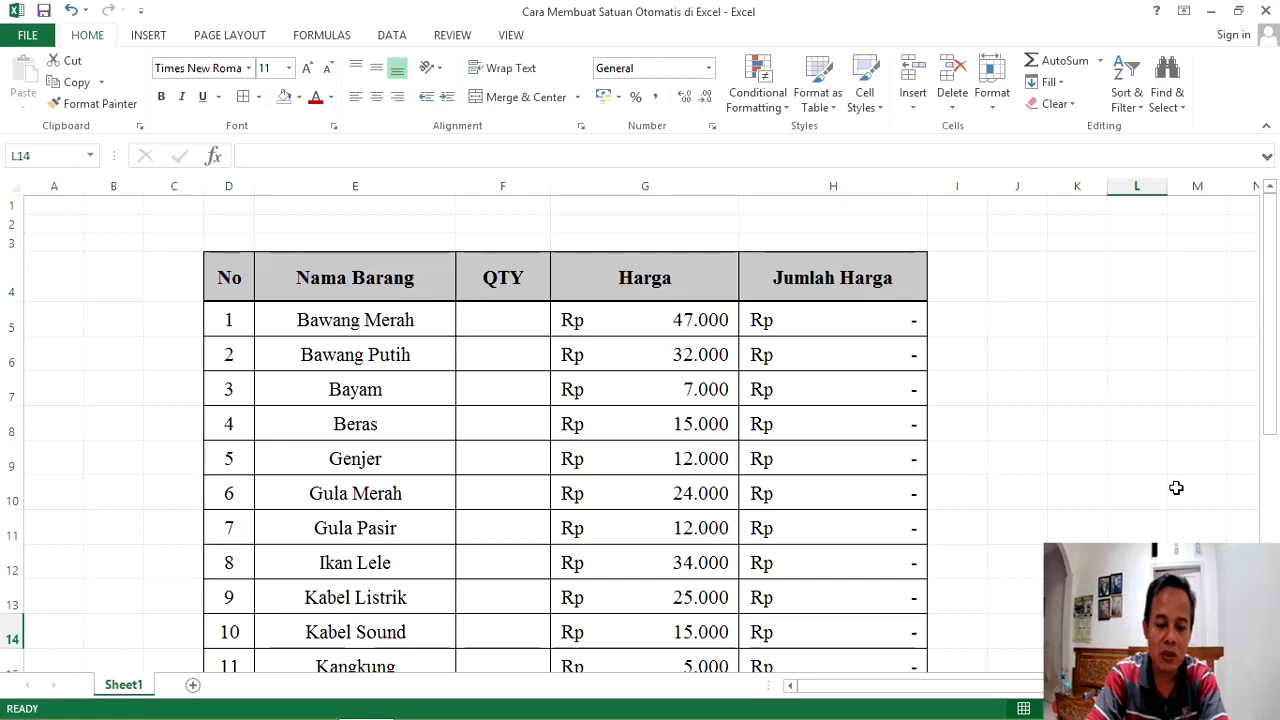
pyautogui.click(316, 327)
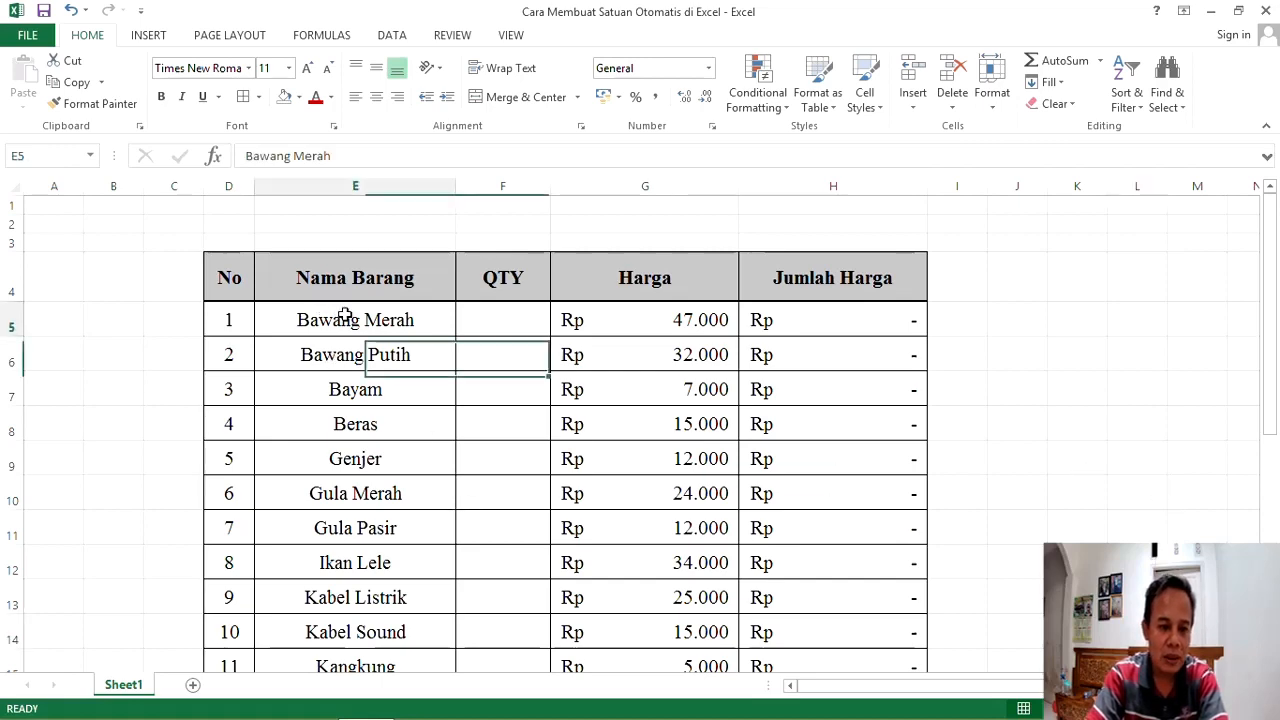
pyautogui.scroll(-6, 370, 400)
pyautogui.scroll(6, 369, 403)
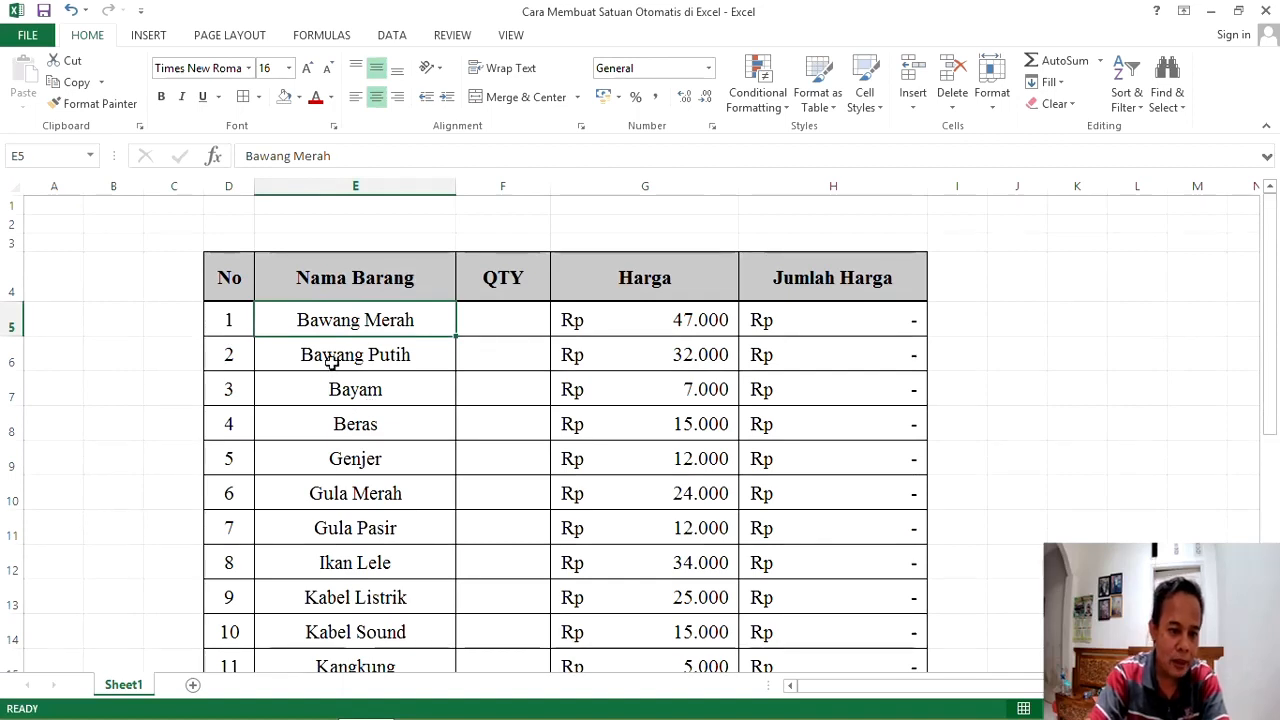
pyautogui.click(408, 322)
pyautogui.click(405, 400)
pyautogui.click(385, 460)
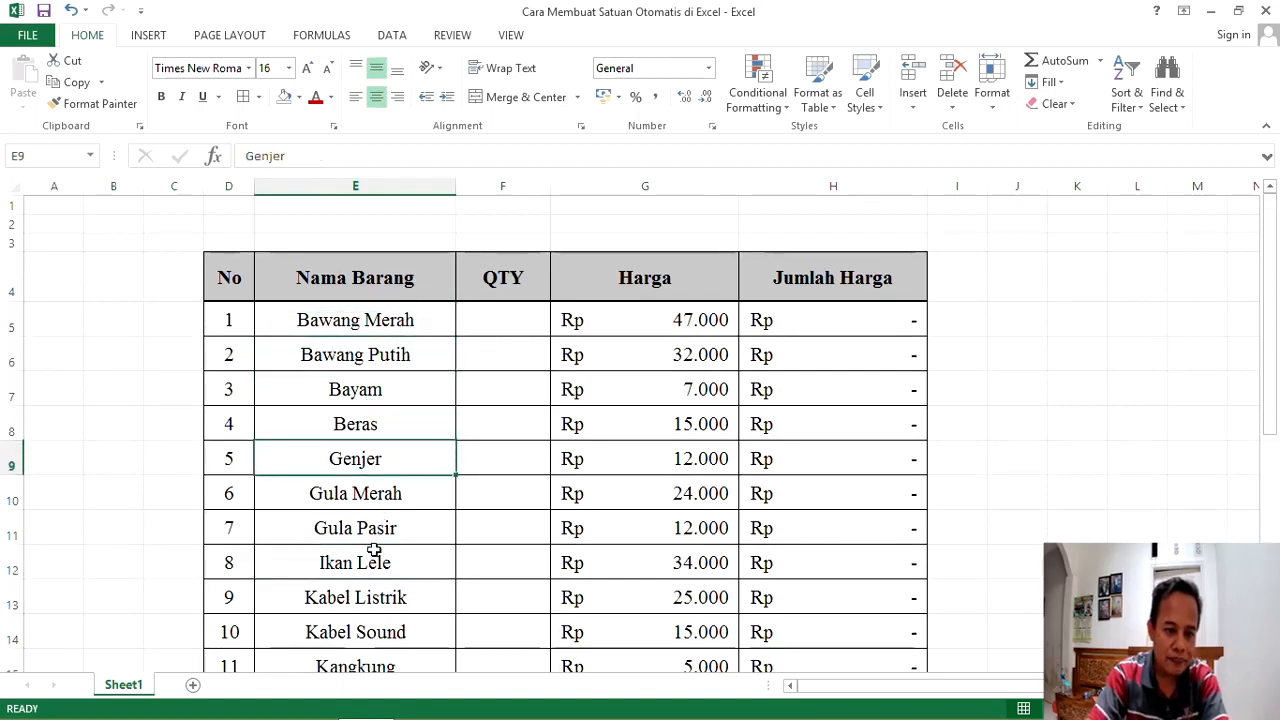
pyautogui.click(371, 560)
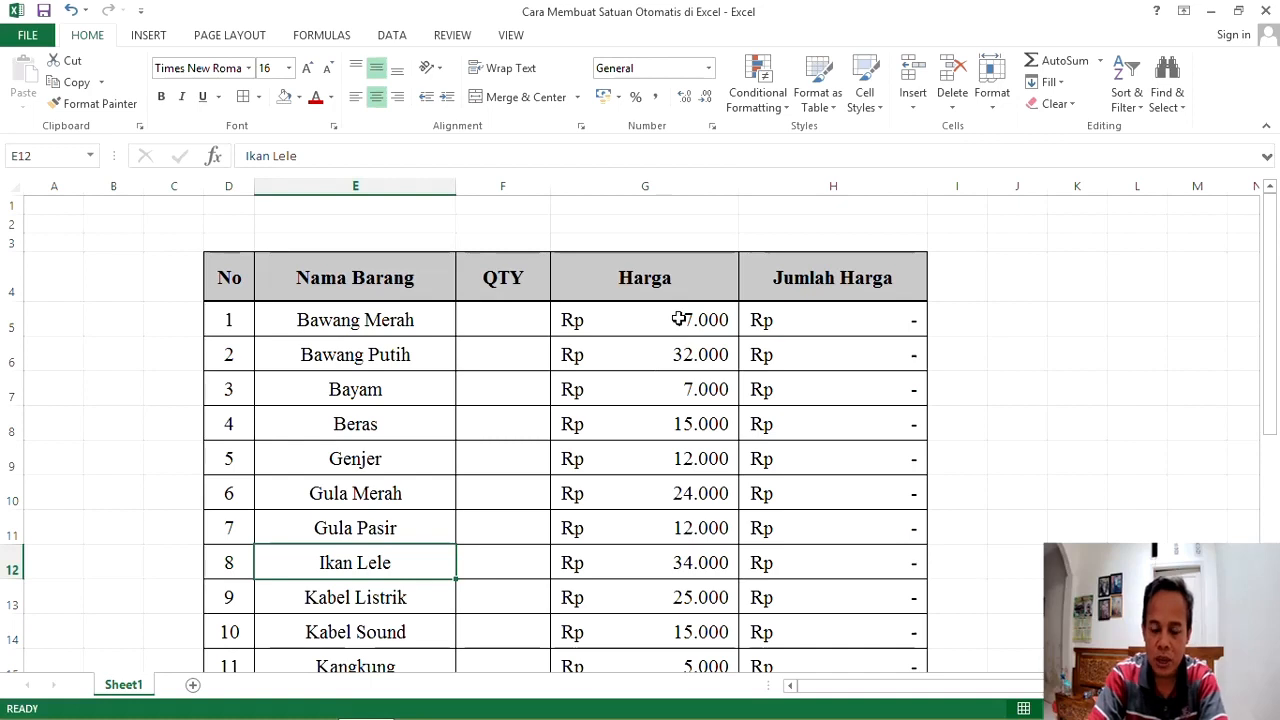
pyautogui.click(511, 327)
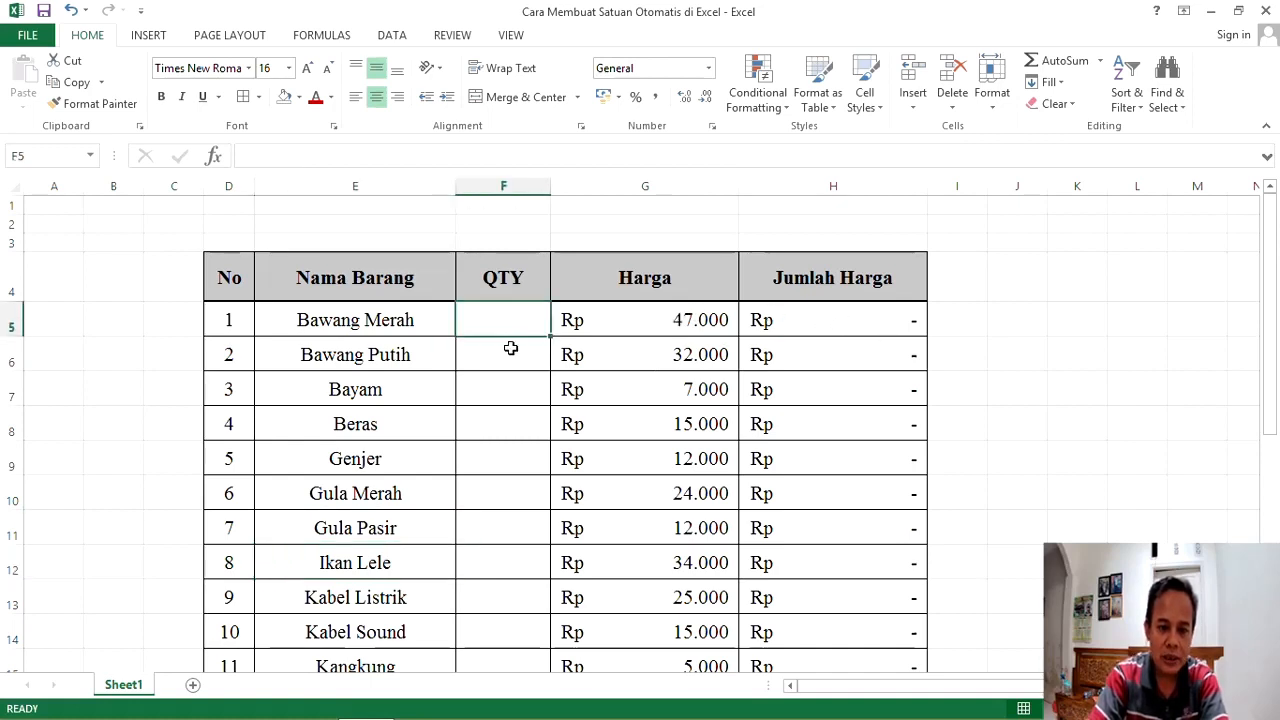
pyautogui.click(509, 355)
pyautogui.click(509, 390)
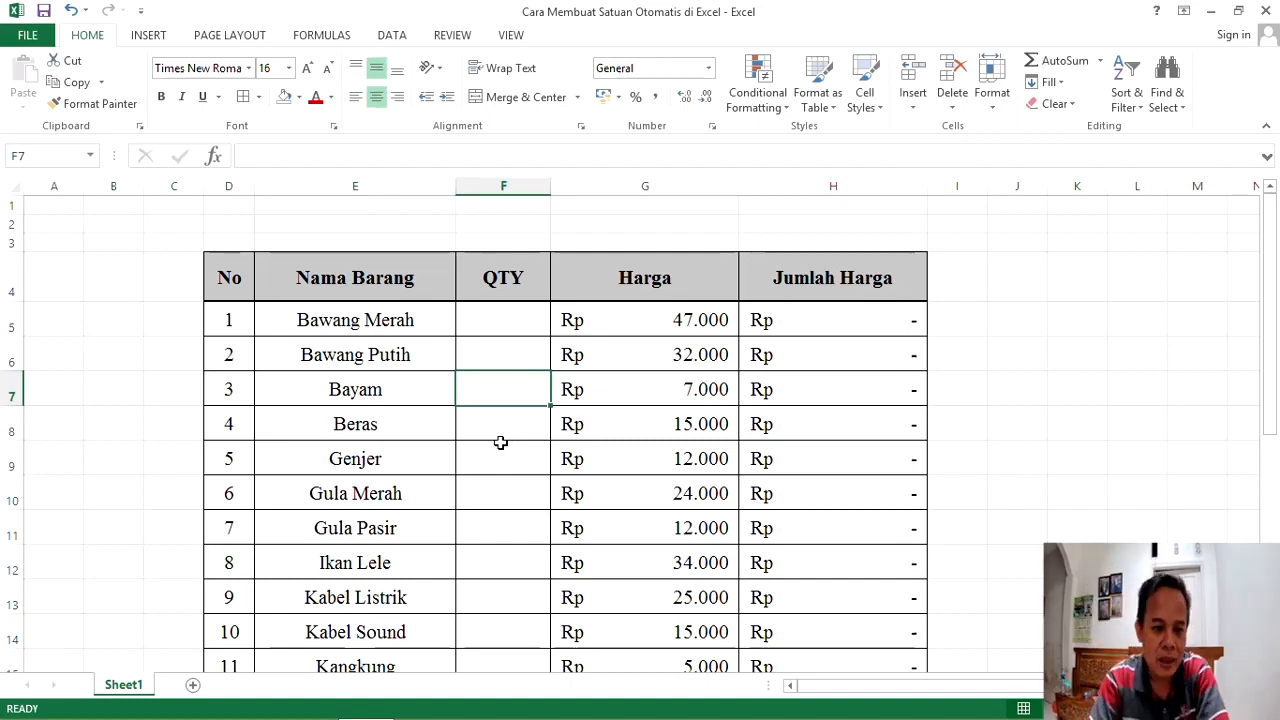
# Apply the custom number format # "Kg" to the QTY cell F5 of Bawang Merah.
pyautogui.click(522, 319)
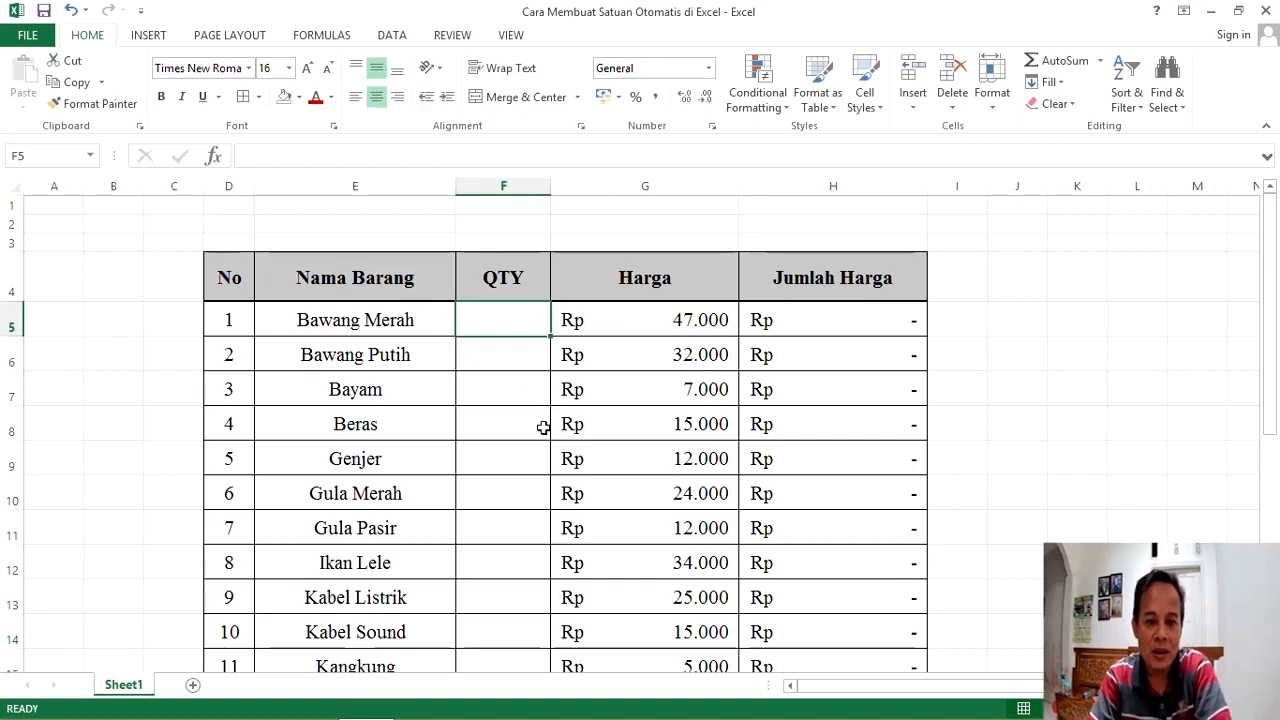
pyautogui.rightClick(502, 318)
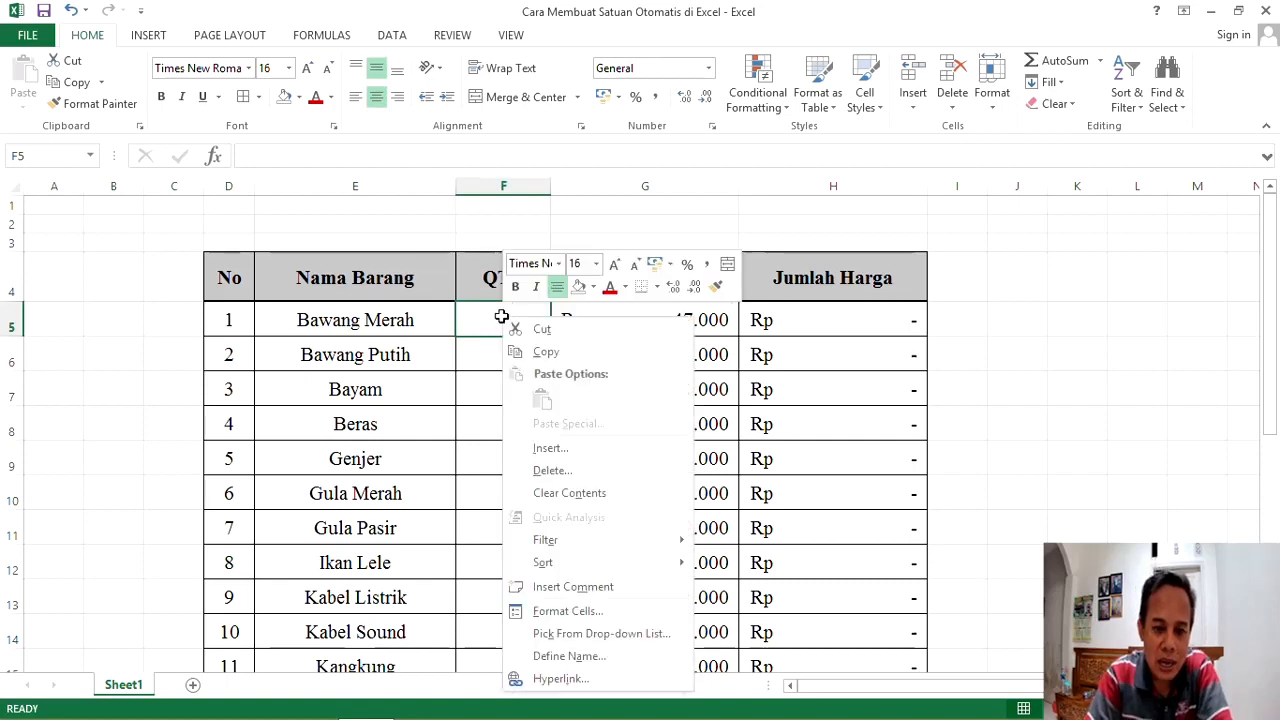
pyautogui.click(589, 618)
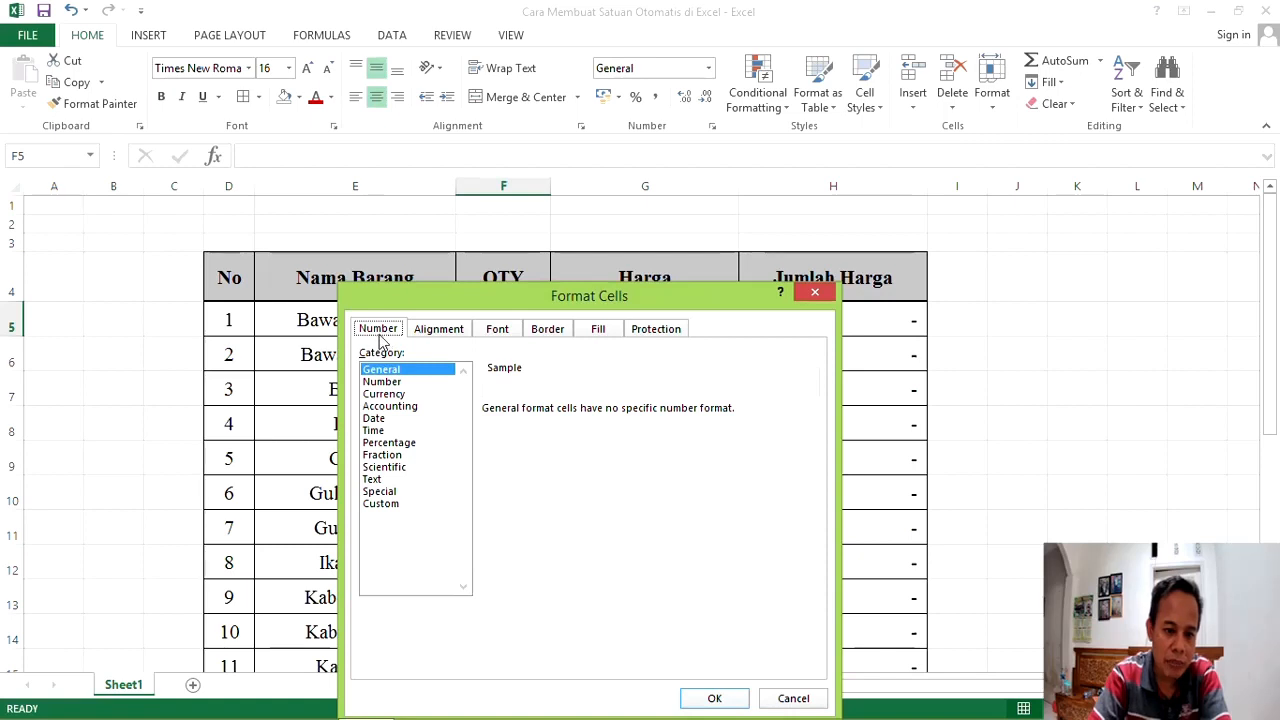
pyautogui.click(382, 505)
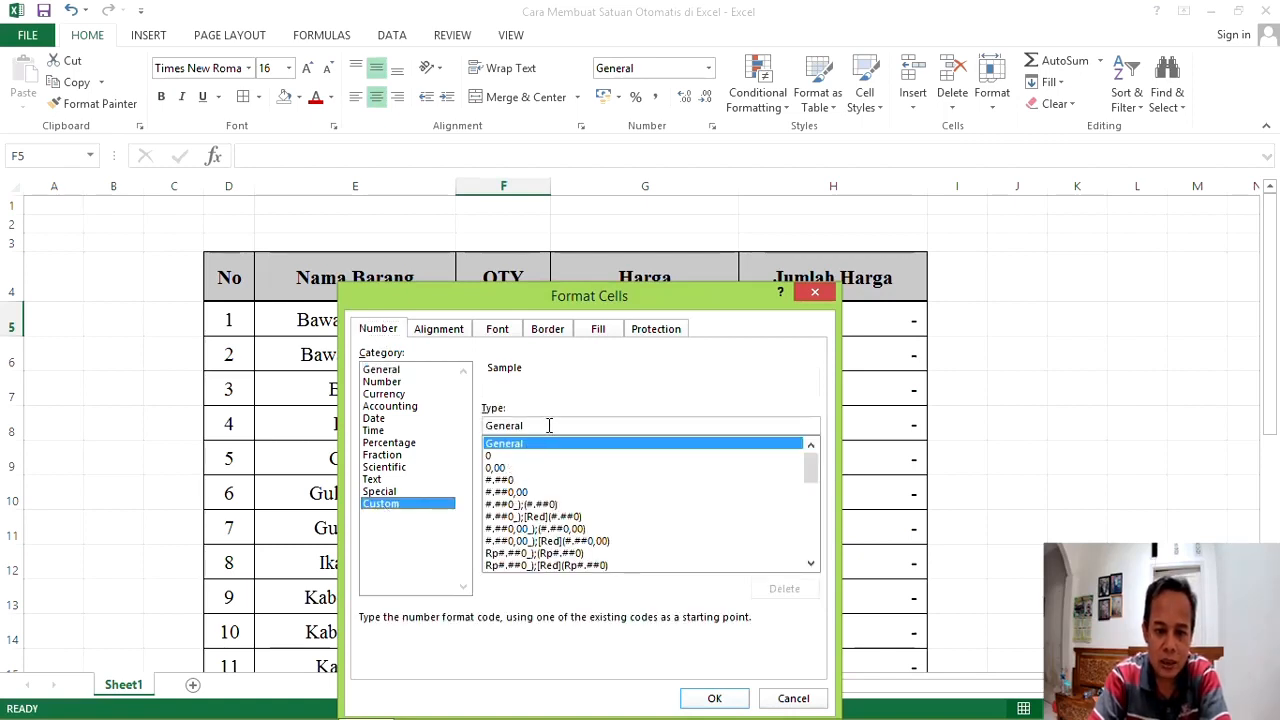
pyautogui.moveTo(549, 426); pyautogui.dragTo(444, 421)
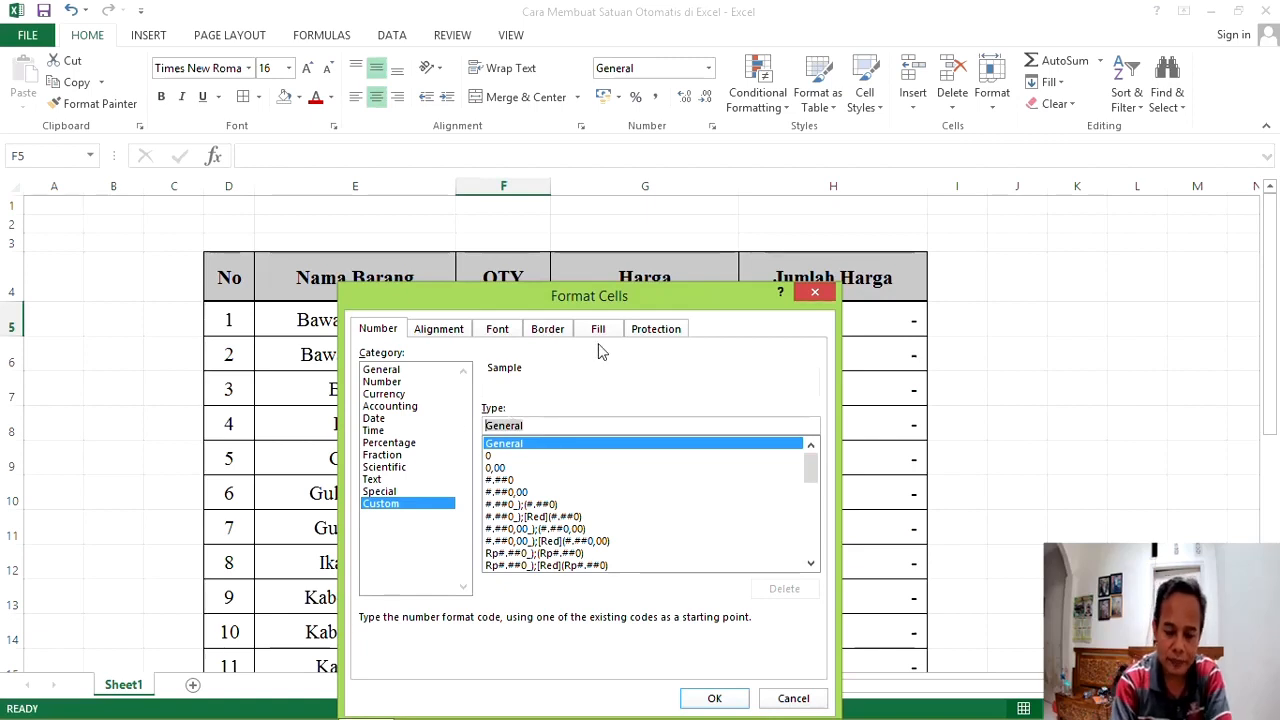
pyautogui.press('BackSpace')
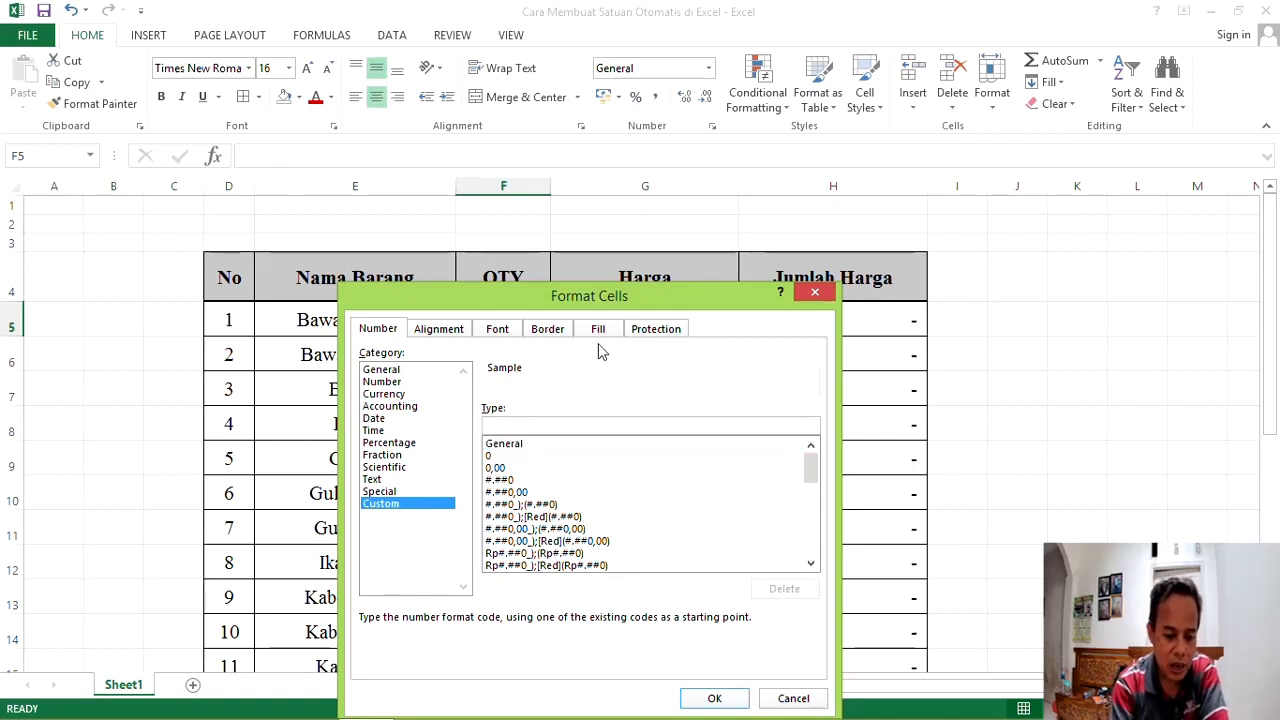
pyautogui.write('#')
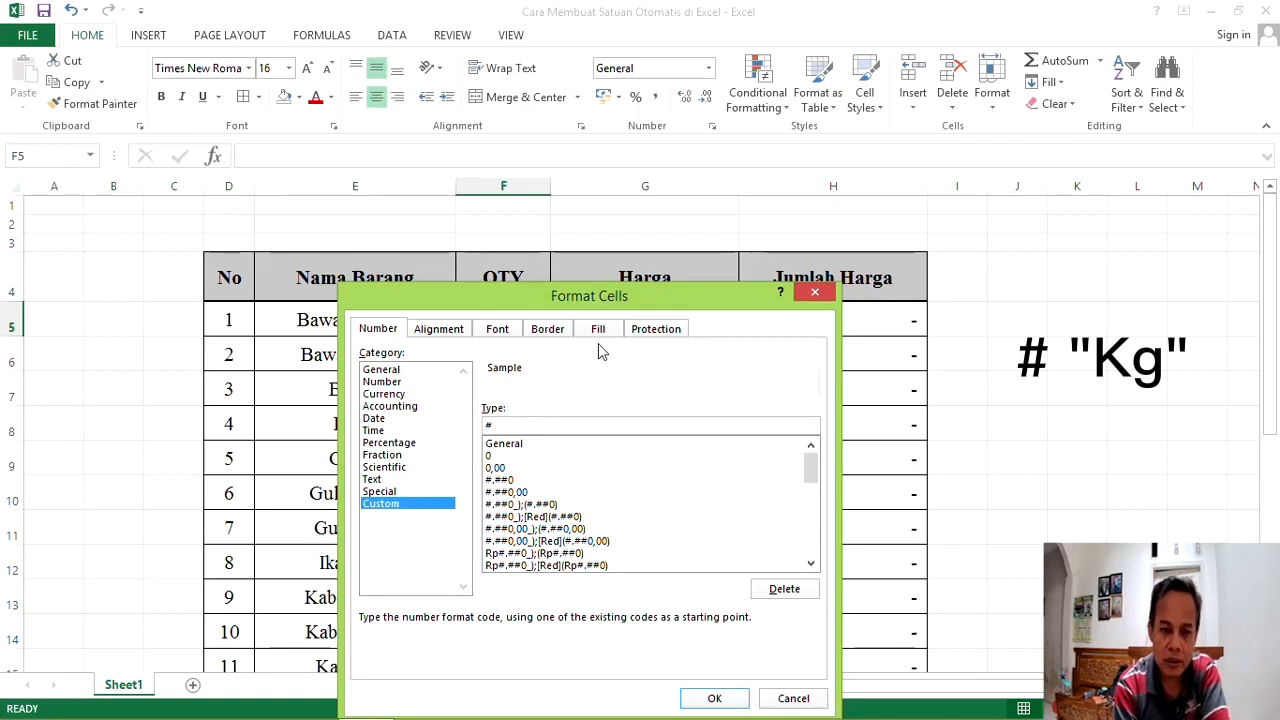
pyautogui.write(' "')
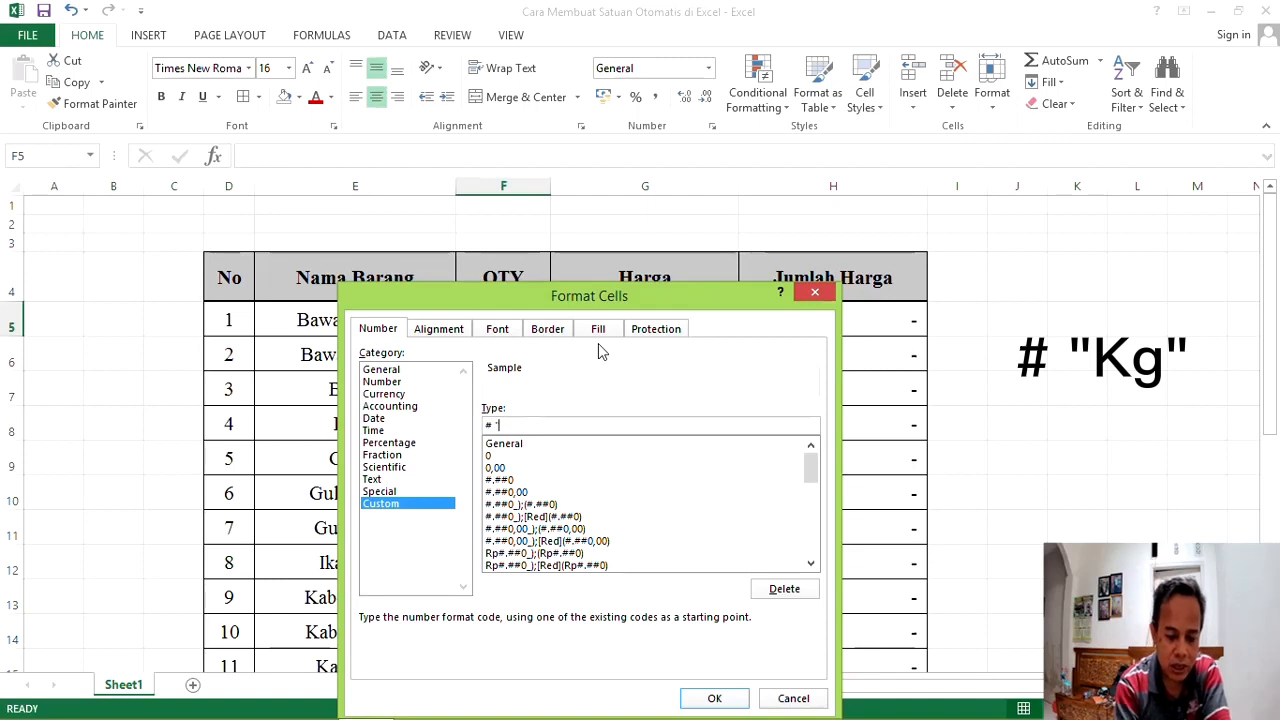
pyautogui.write('Kg')
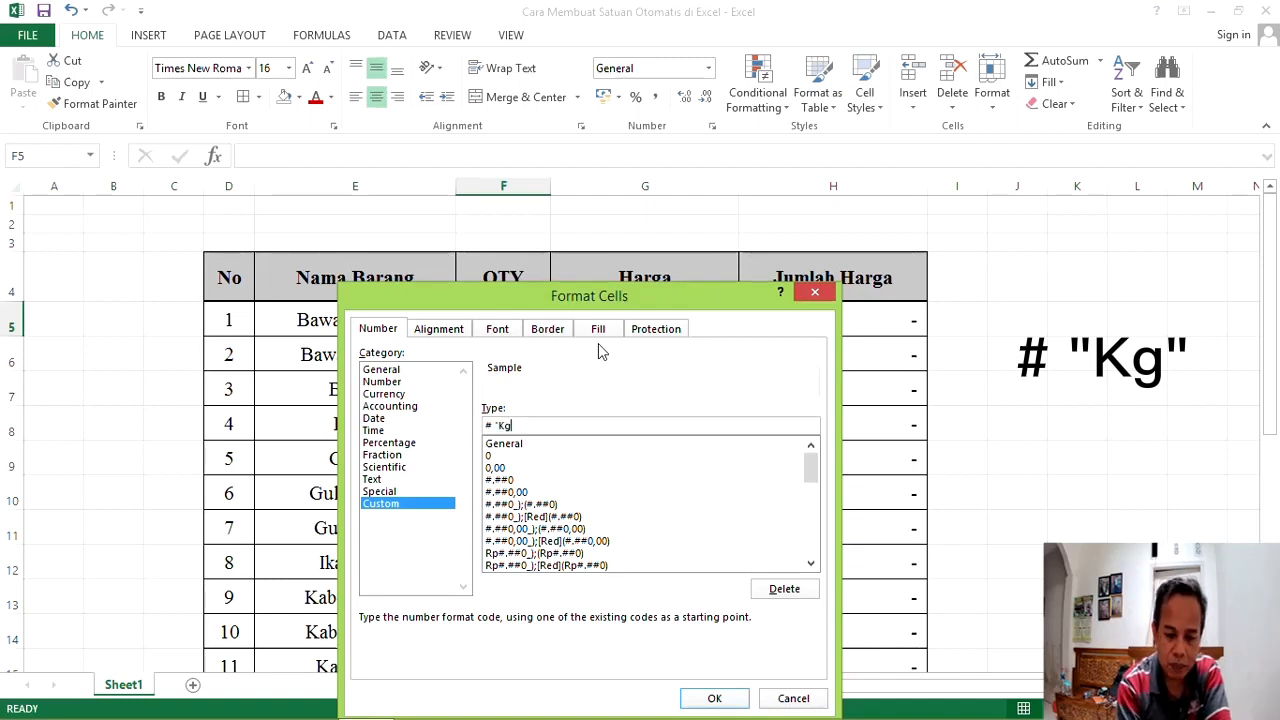
pyautogui.write('"')
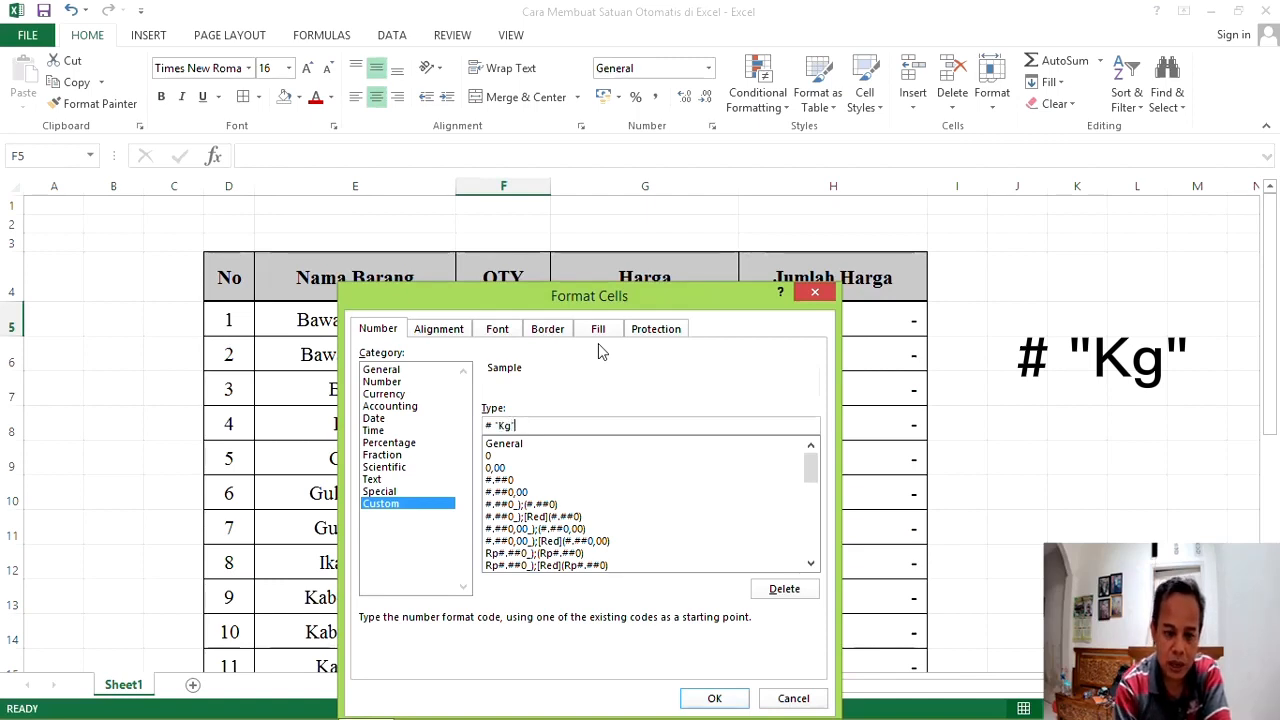
pyautogui.click(716, 697)
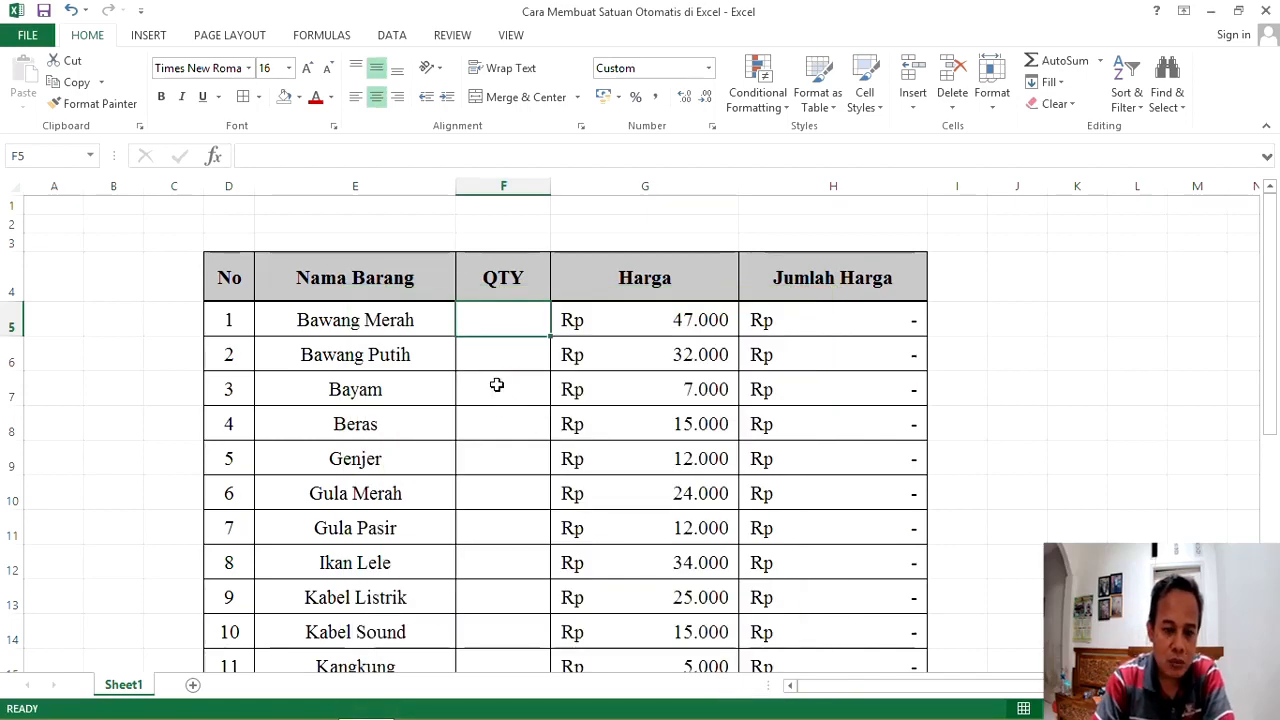
# Copy the Kg format with Format Painter to the QTY cells of Bawang Putih (F6) and Beras (F8).
pyautogui.click(73, 108)
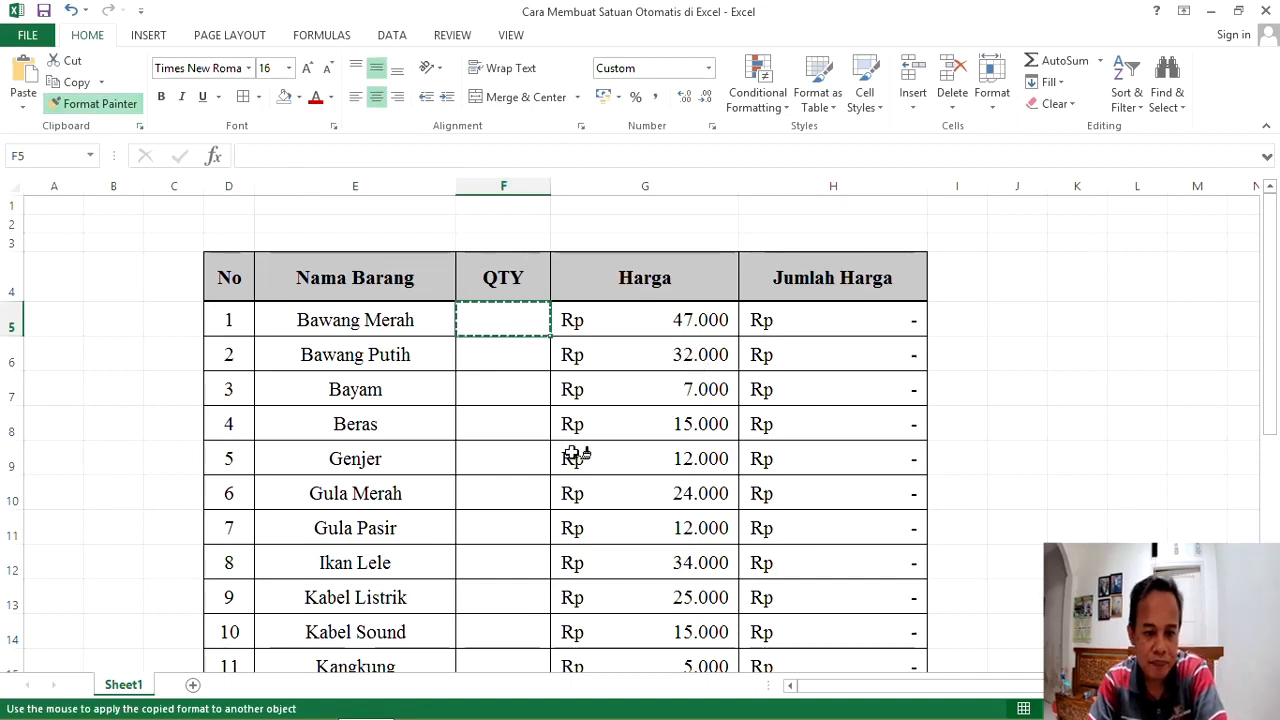
pyautogui.click(510, 359)
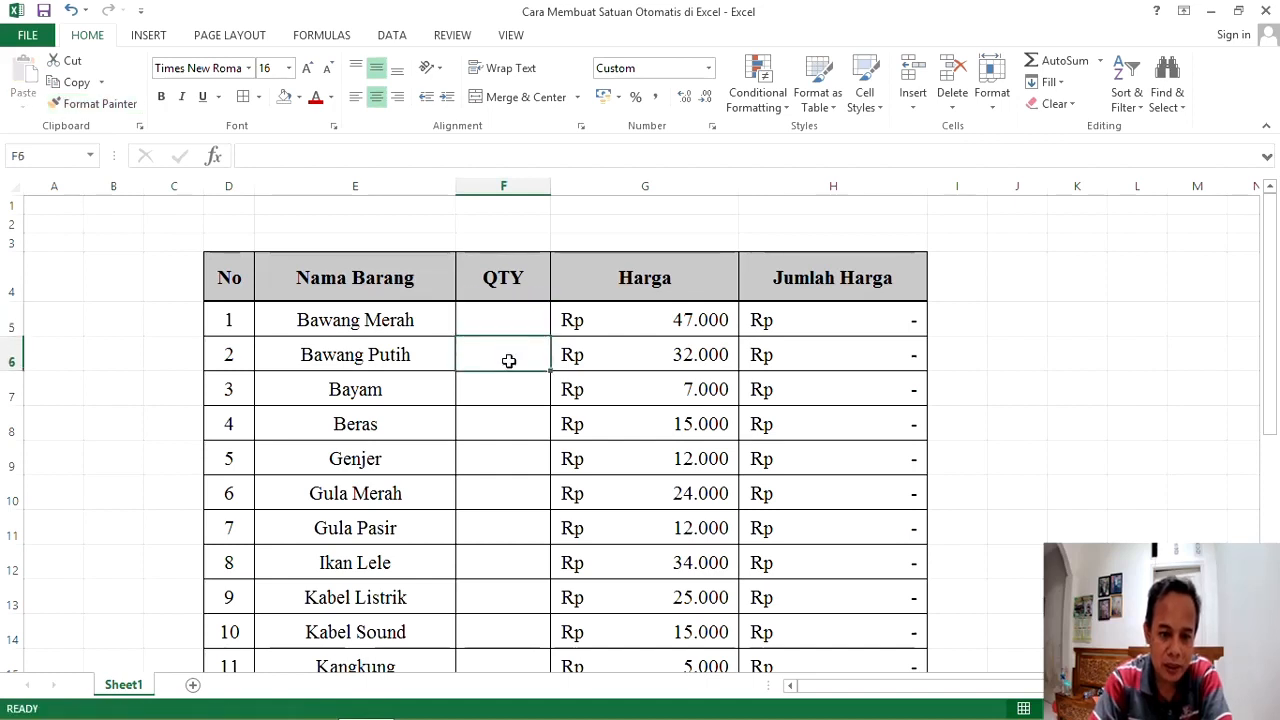
pyautogui.click(76, 110)
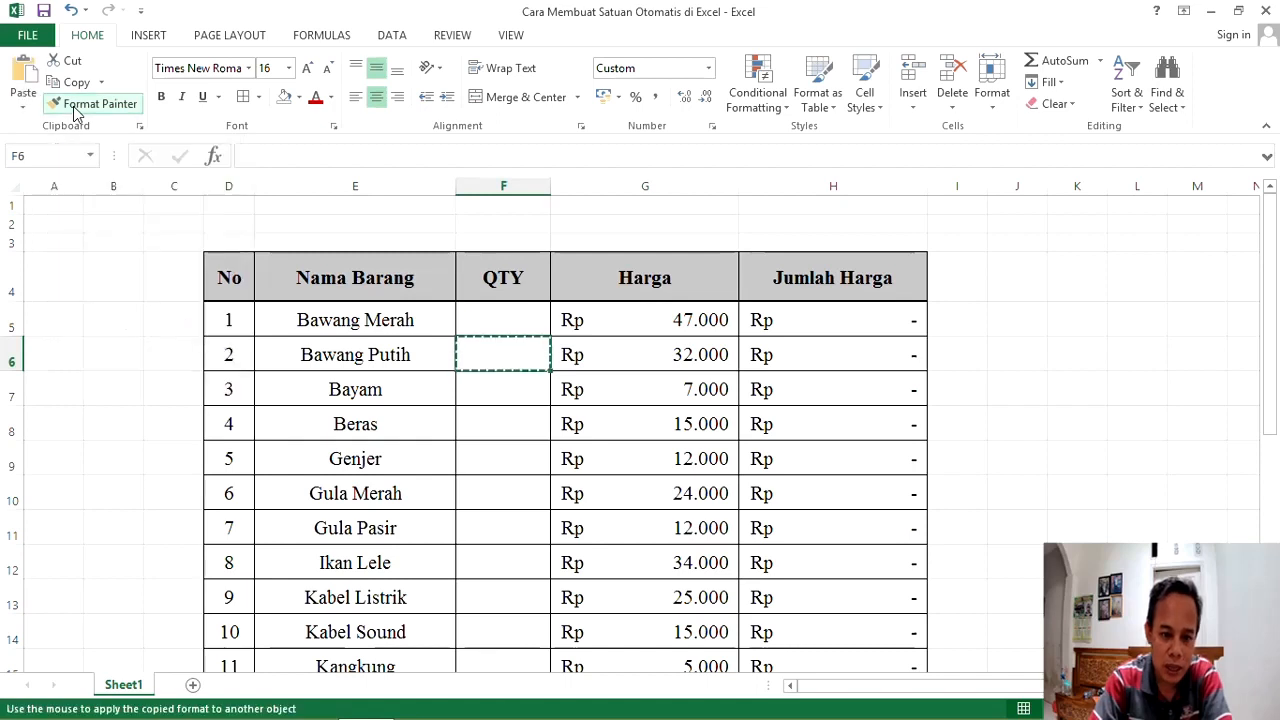
pyautogui.scroll(-1, 546, 486)
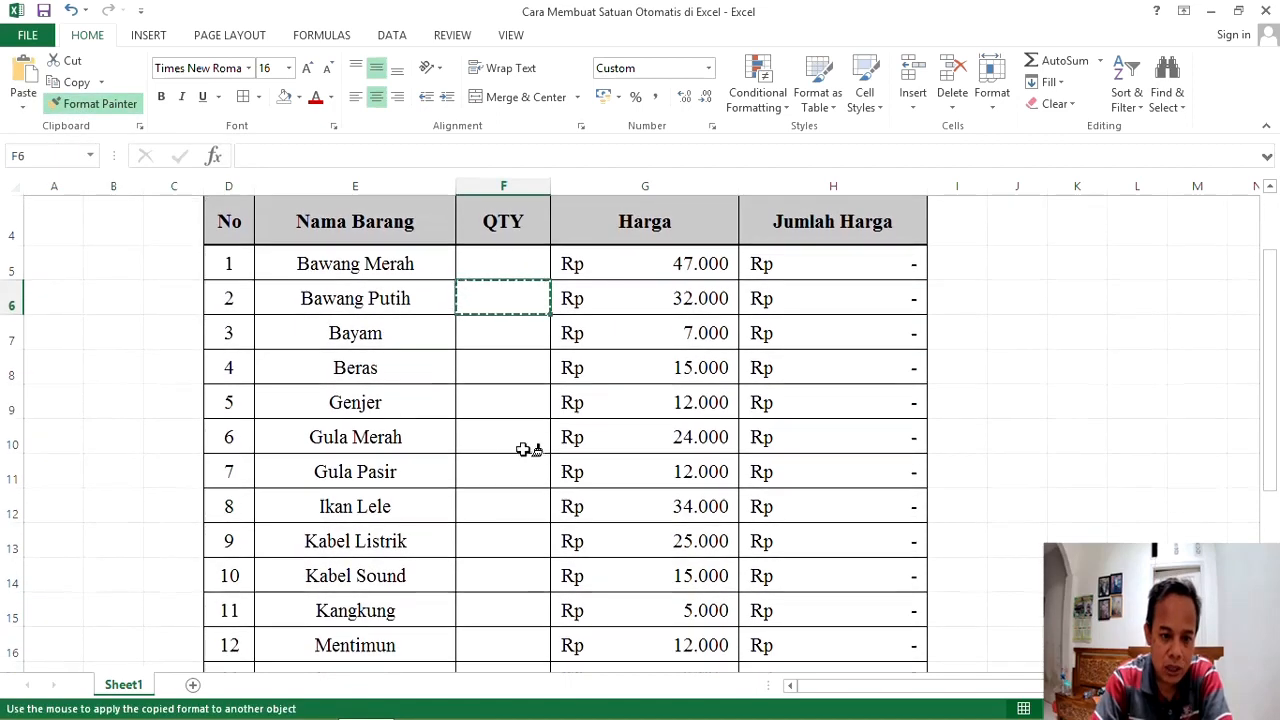
pyautogui.click(513, 370)
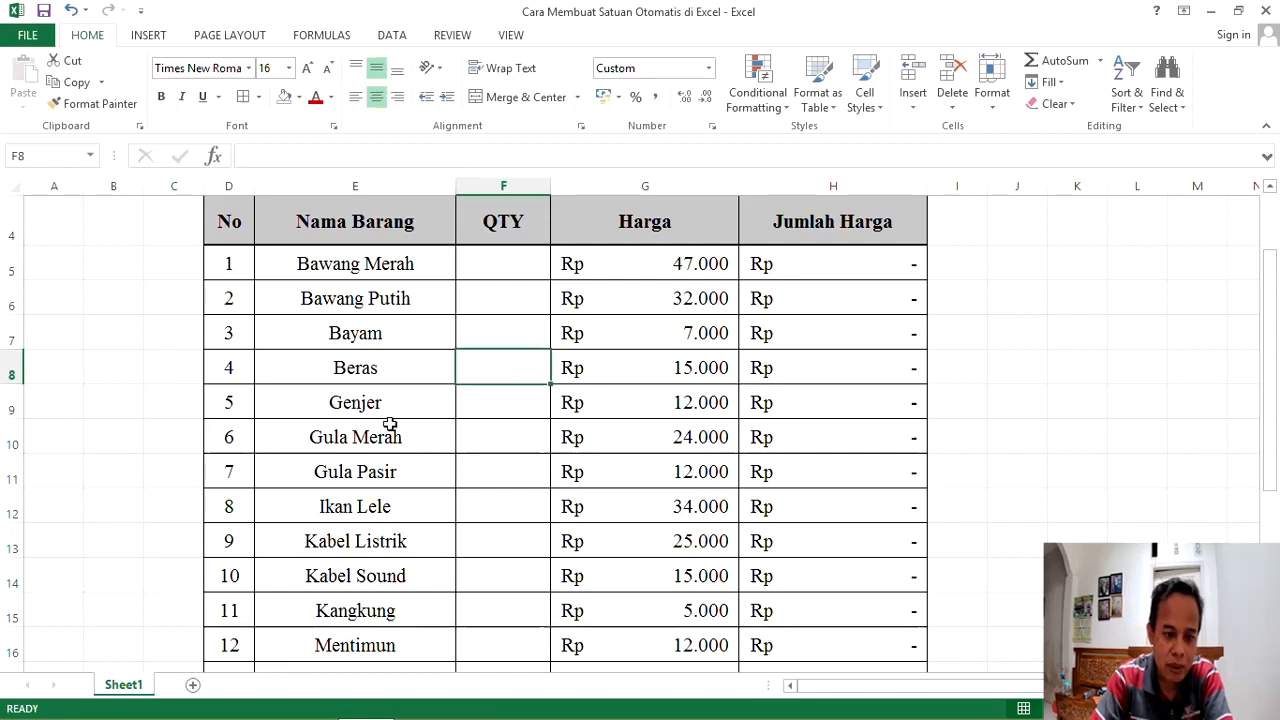
# Copy the Kg format with Format Painter to the QTY cells of Gula Merah, Gula Pasir and Ikan Lele (F10 to F12).
pyautogui.click(95, 104)
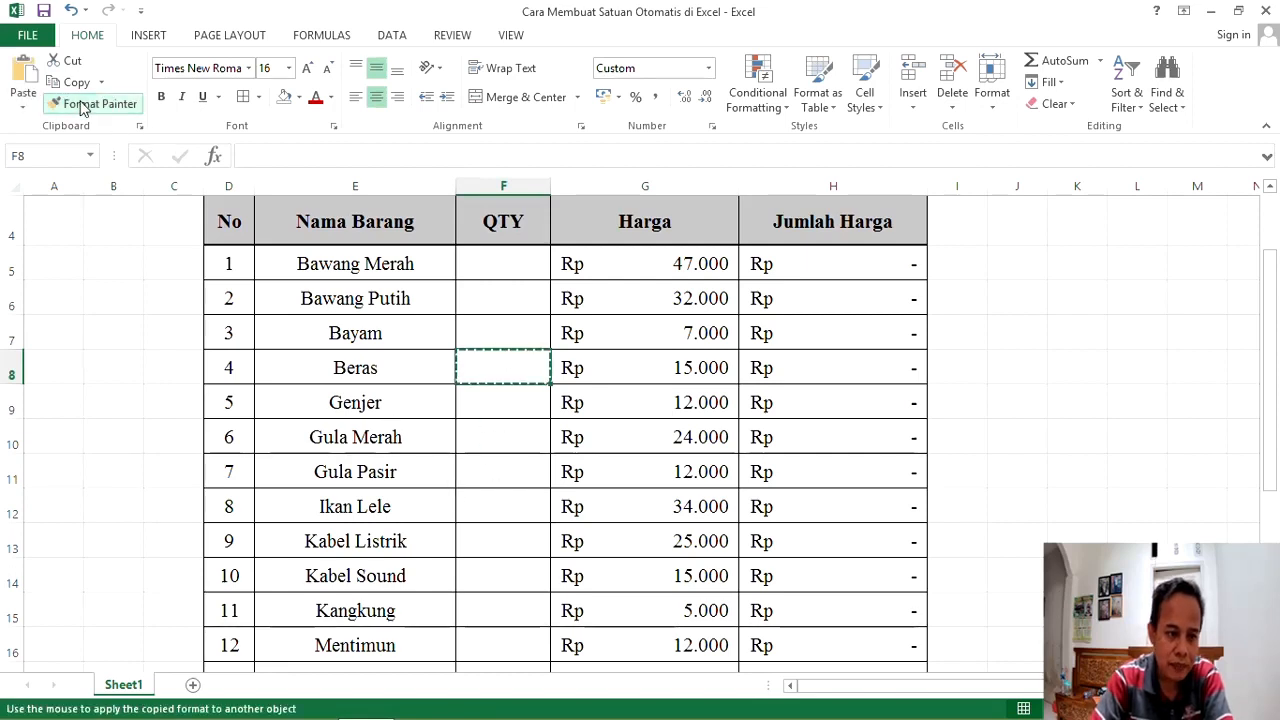
pyautogui.click(510, 436)
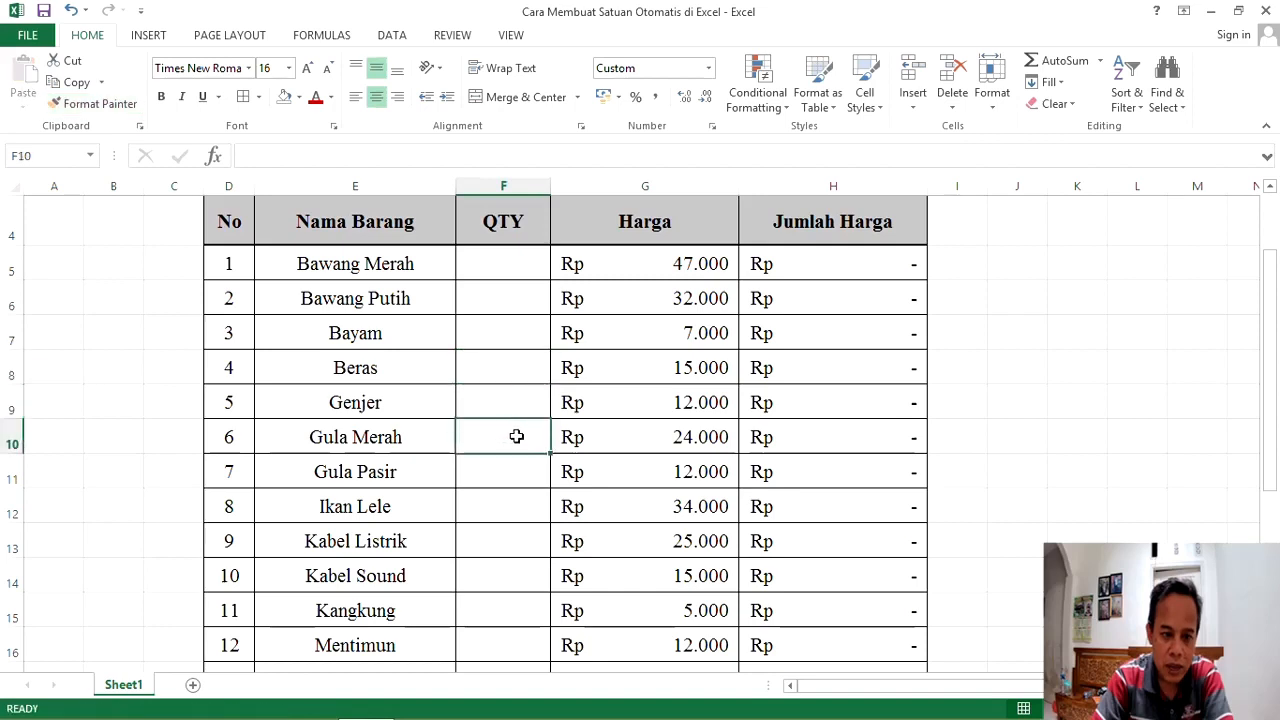
pyautogui.click(80, 104)
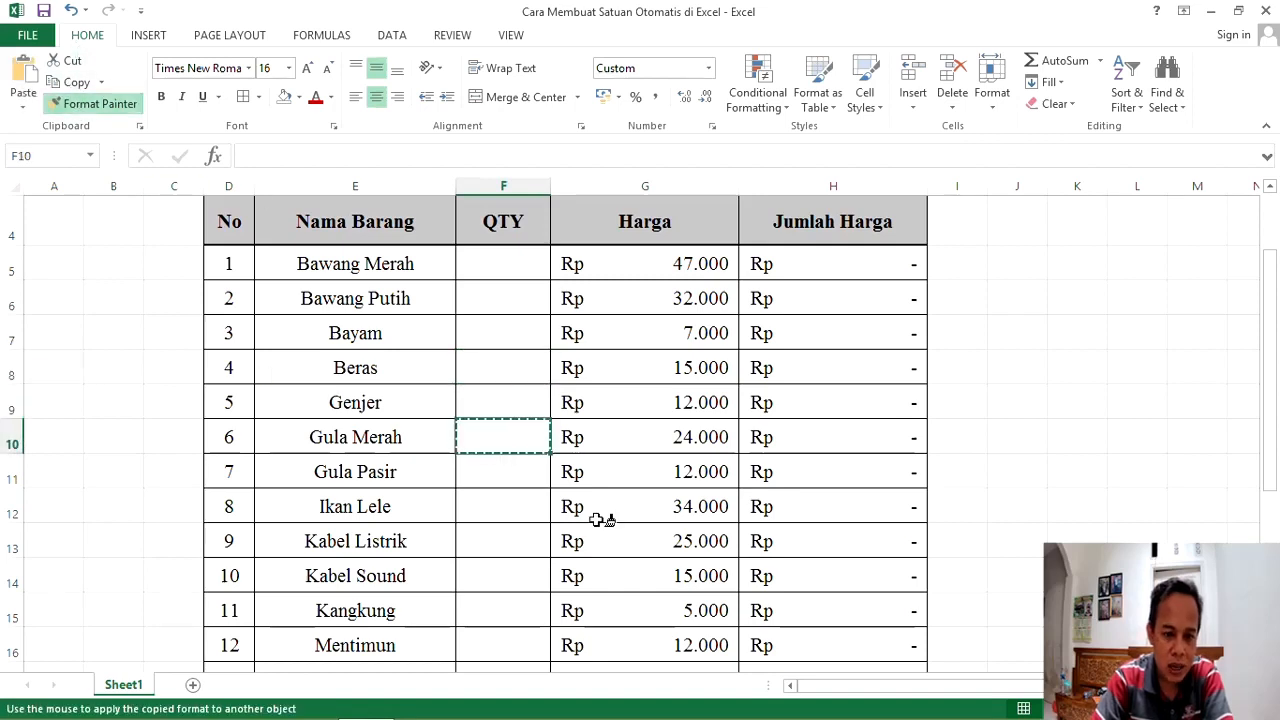
pyautogui.click(510, 476)
pyautogui.scroll(-1, 509, 474)
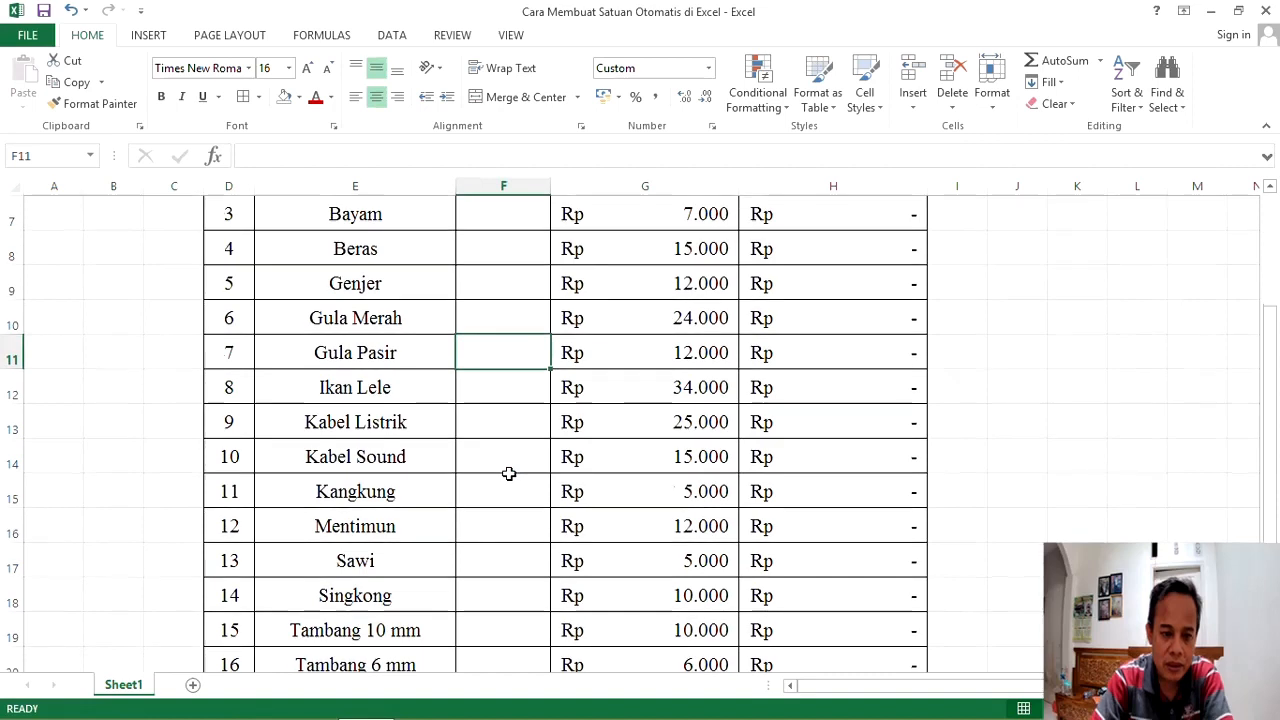
pyautogui.click(80, 105)
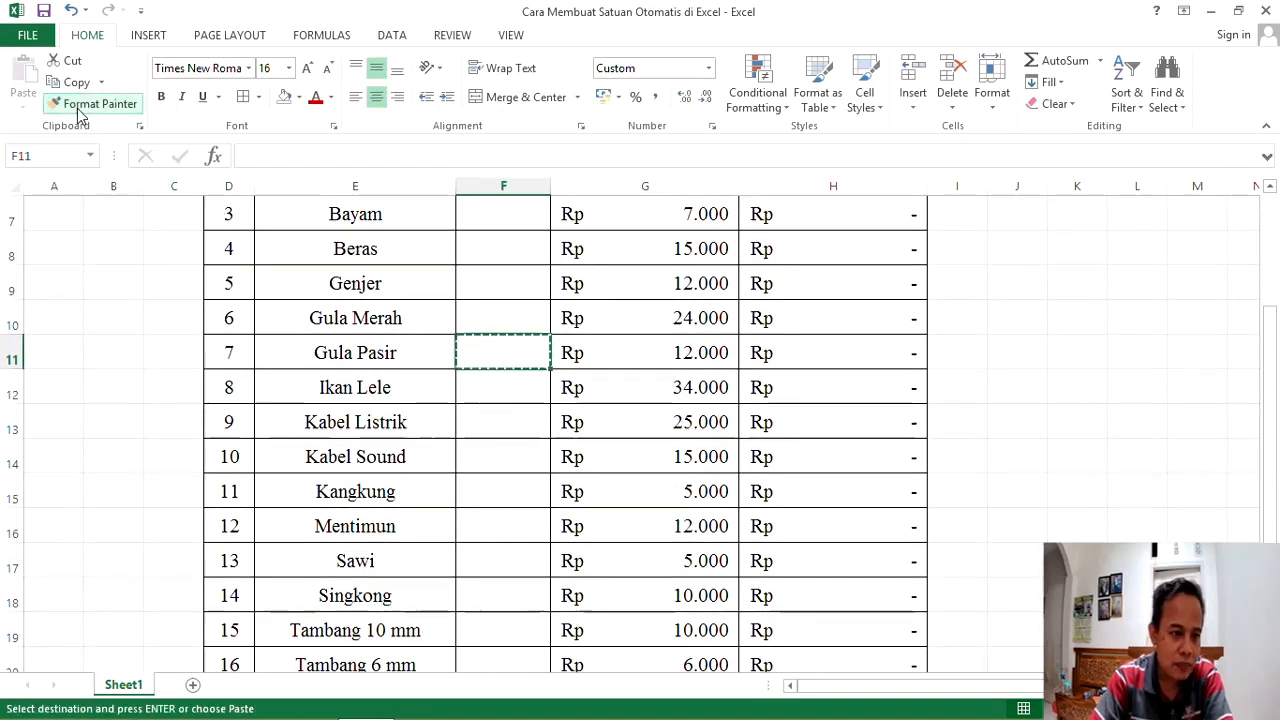
pyautogui.click(498, 389)
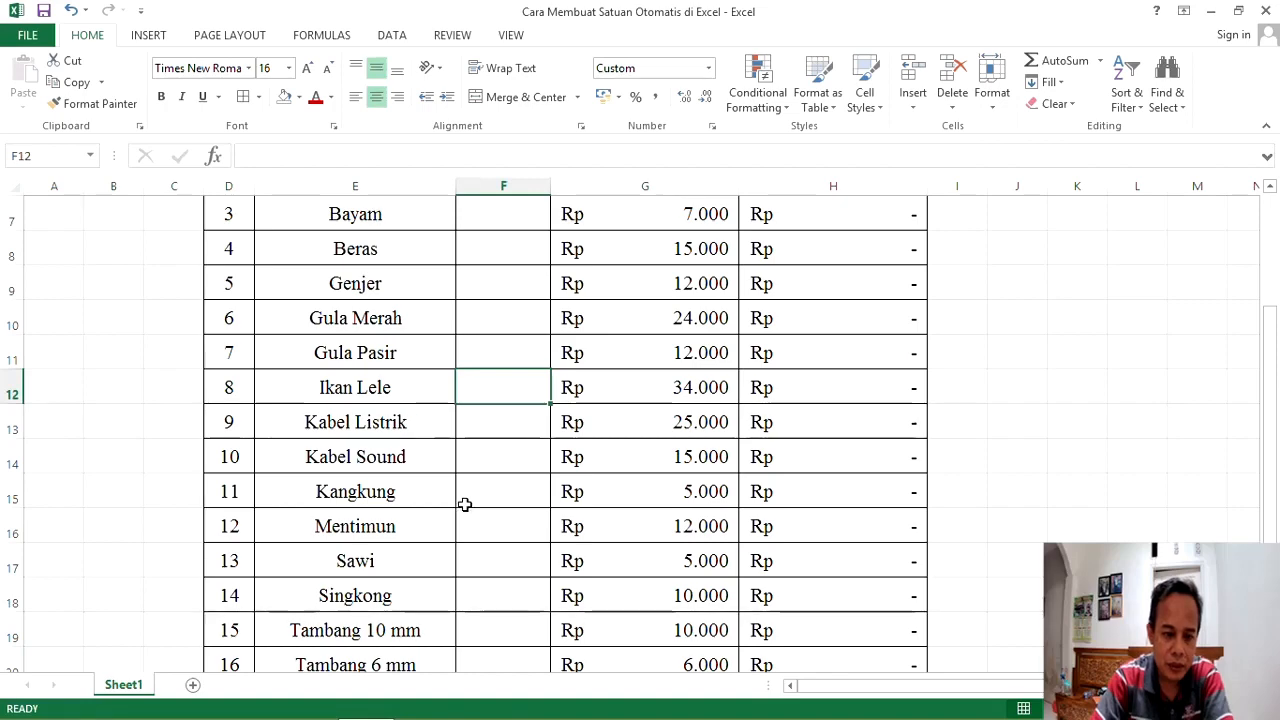
# Copy the Kg format with Format Painter to the QTY cells of Mentimun (F16) and Singkong (F18).
pyautogui.scroll(-1, 465, 504)
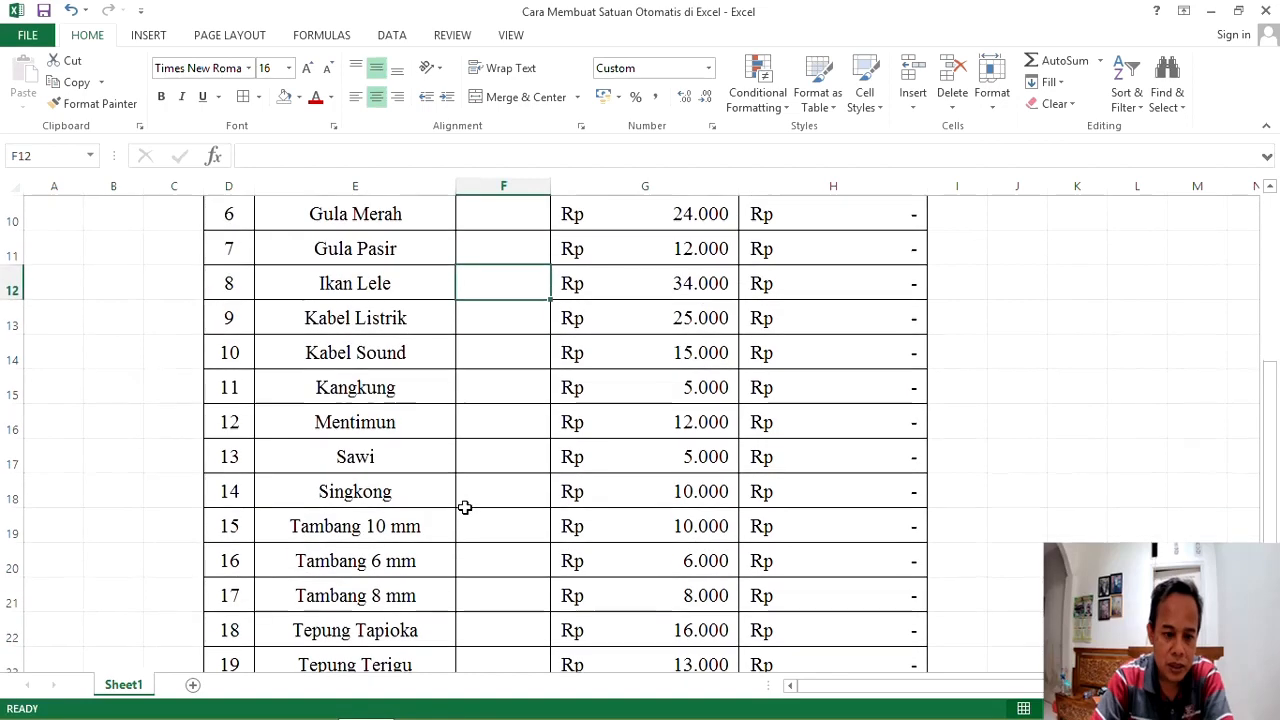
pyautogui.click(90, 108)
pyautogui.click(505, 423)
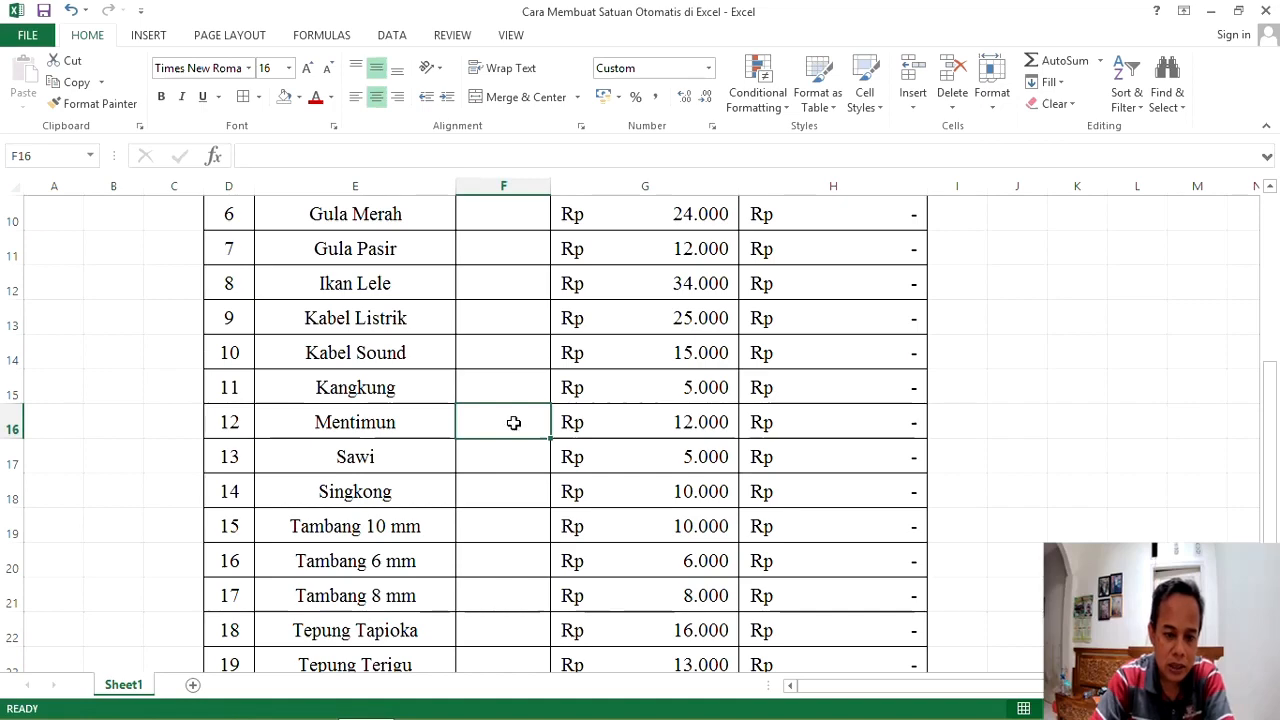
pyautogui.scroll(-1, 513, 423)
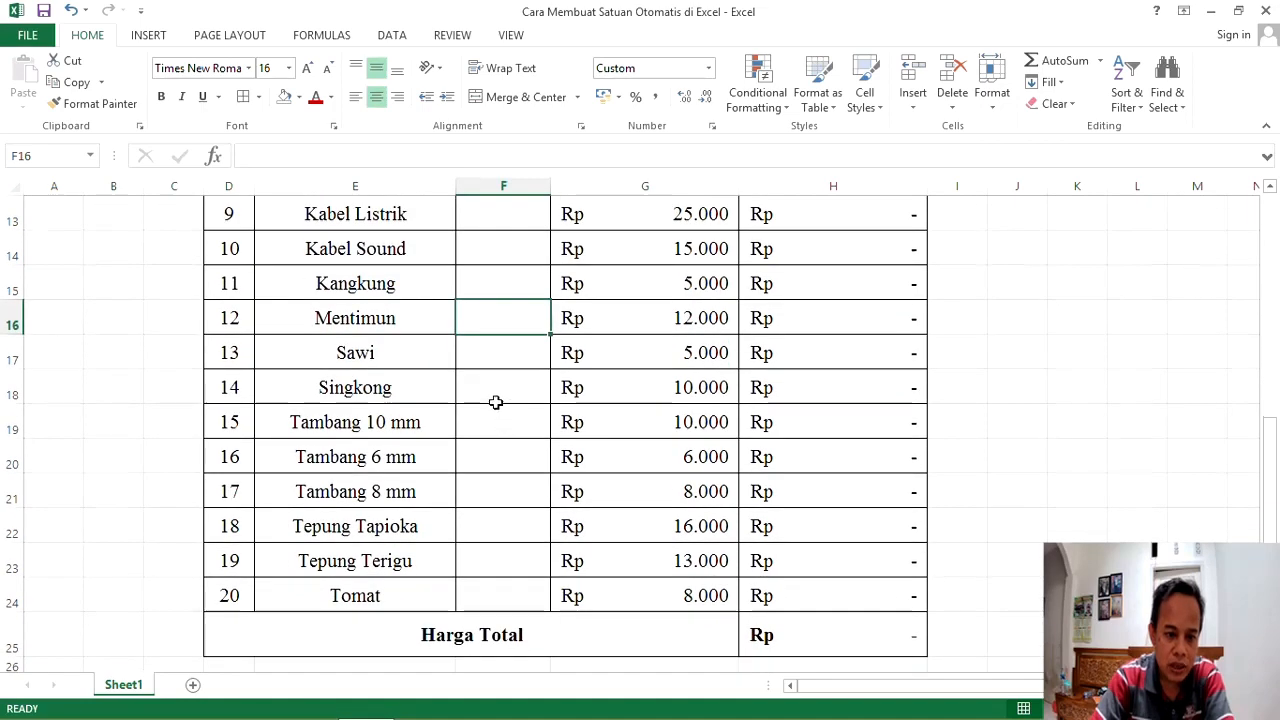
pyautogui.click(86, 108)
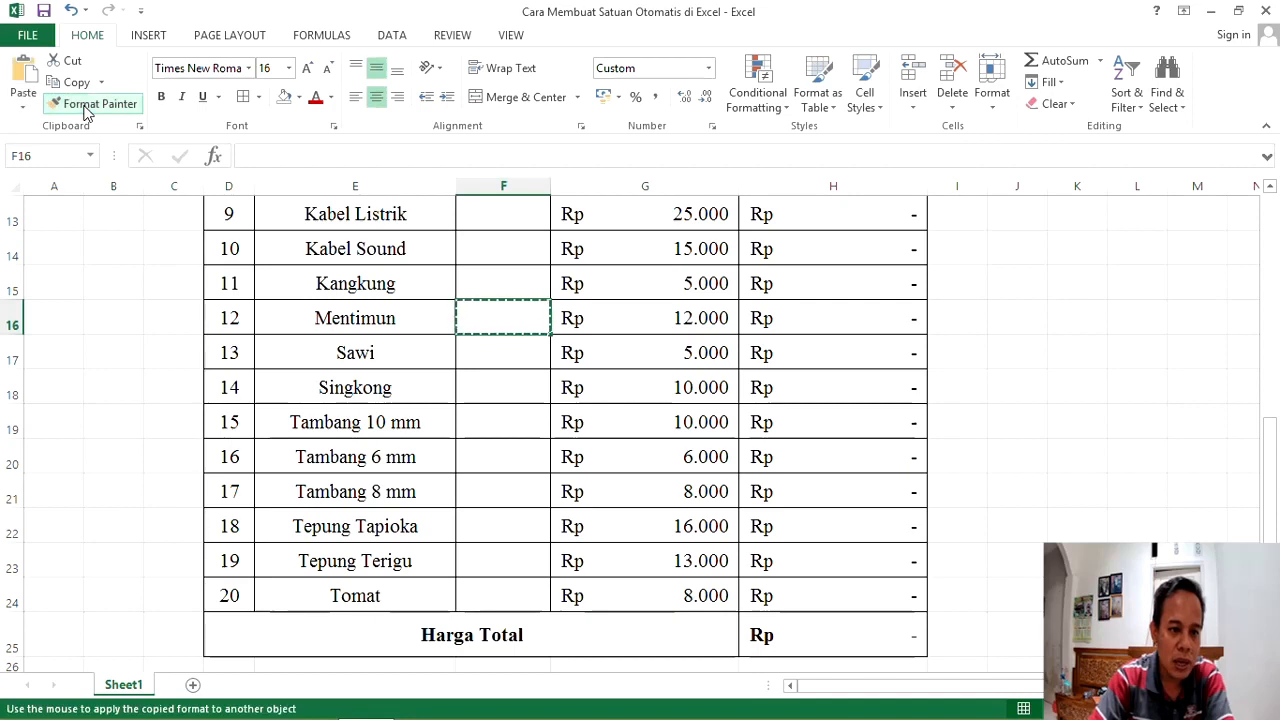
pyautogui.click(511, 387)
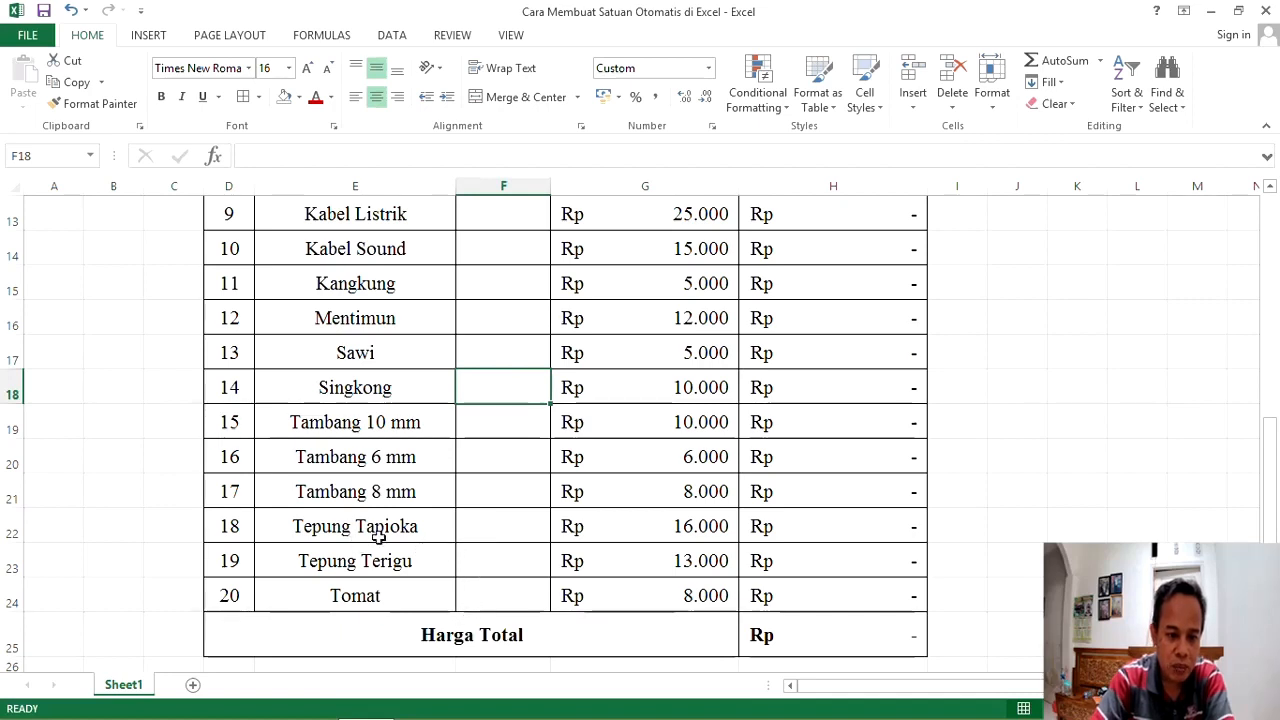
# Copy the Kg format with Format Painter to the QTY cells of Tepung Tapioka, Tepung Terigu and Tomat (F22 to F24).
pyautogui.click(94, 105)
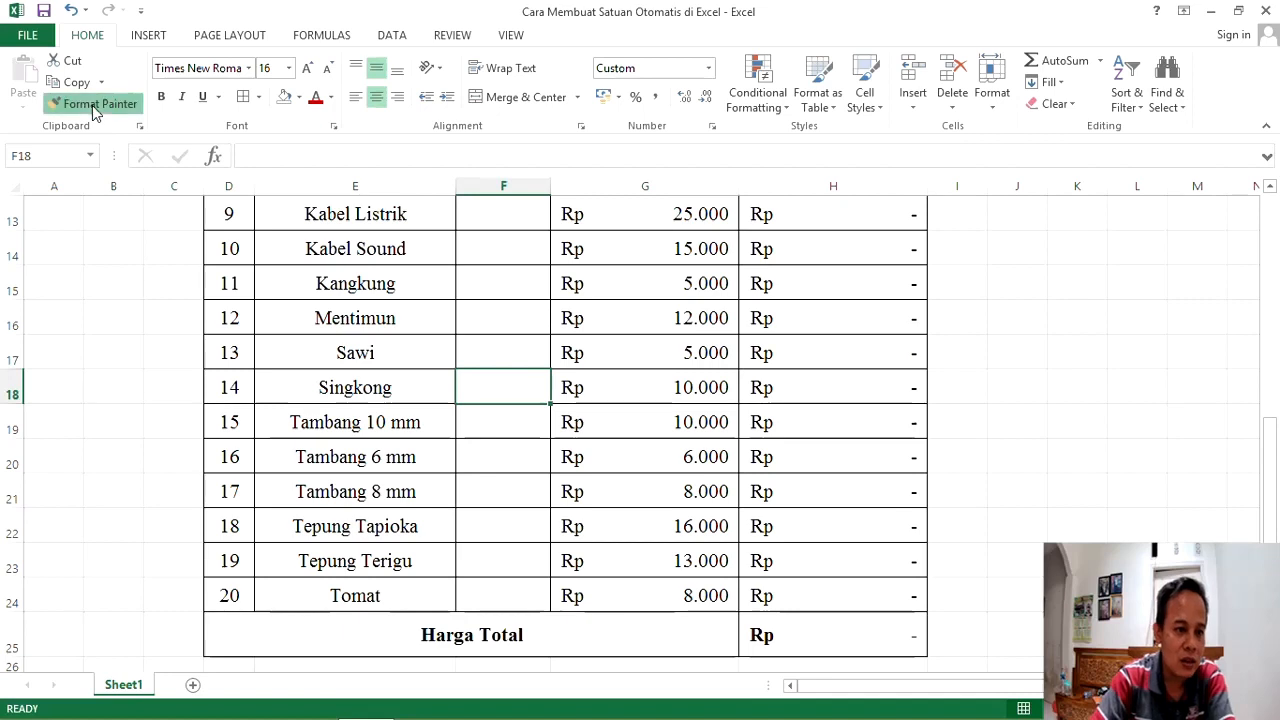
pyautogui.click(500, 527)
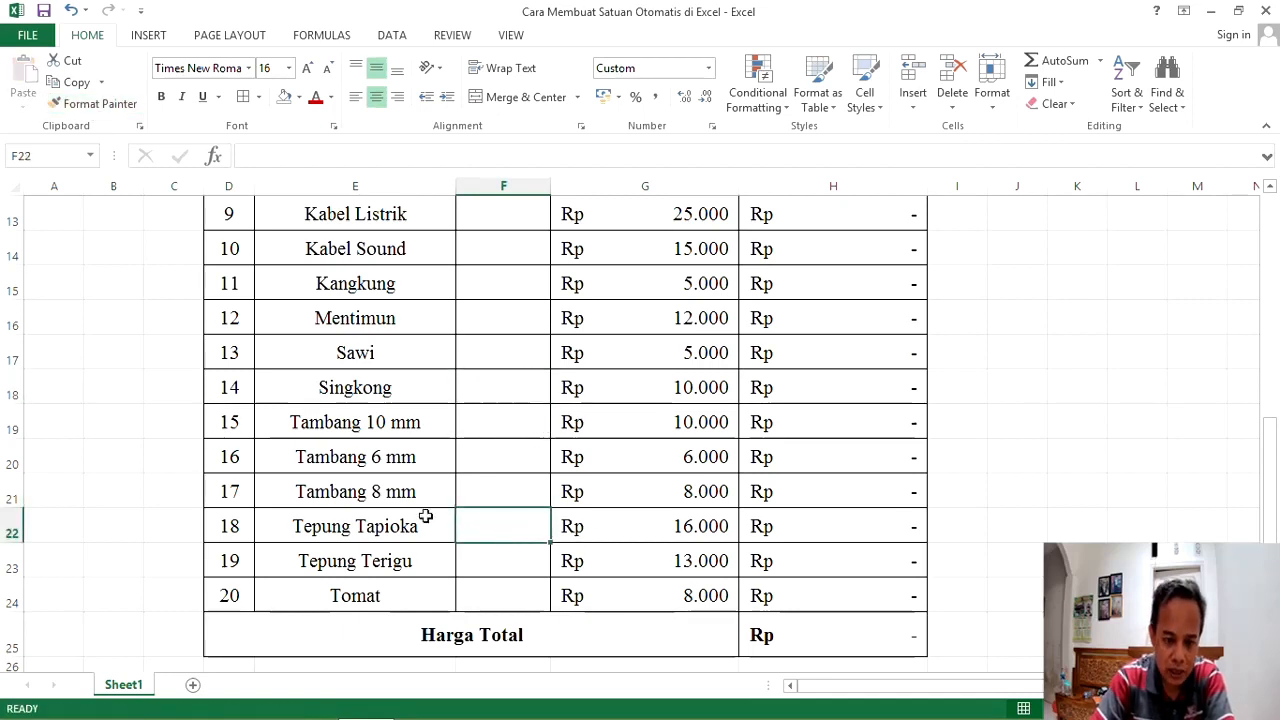
pyautogui.click(99, 106)
pyautogui.click(508, 563)
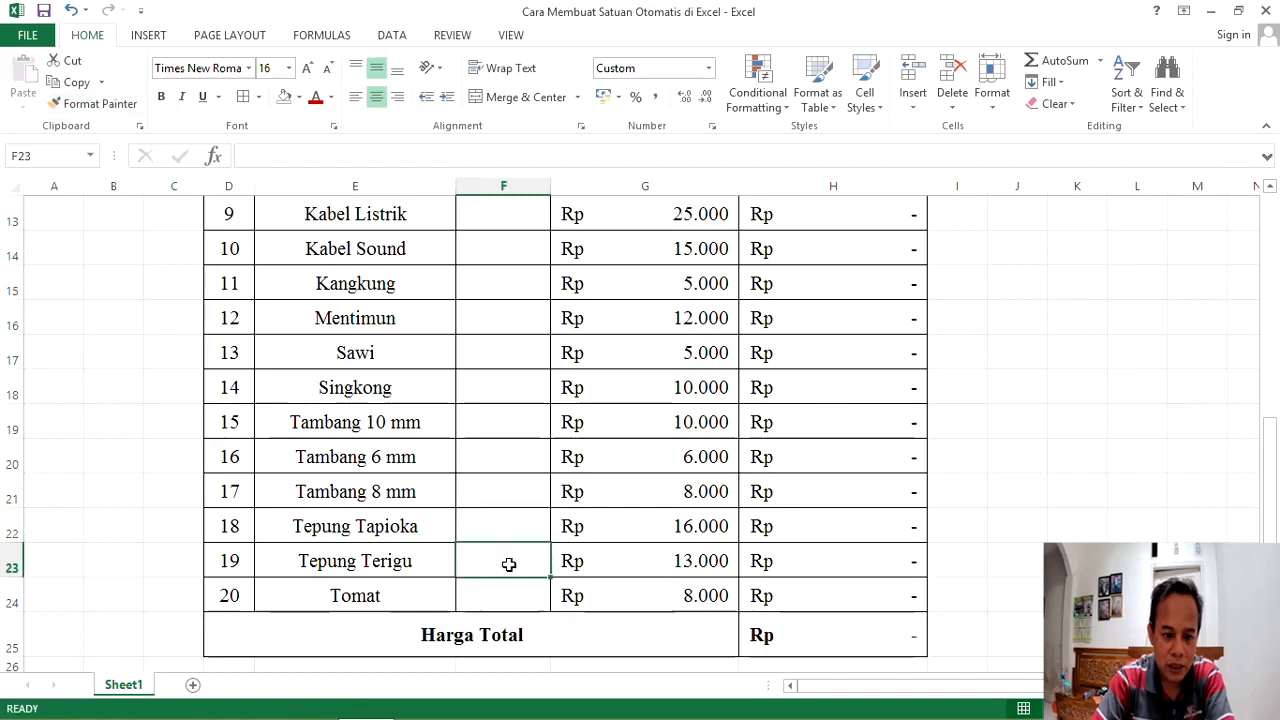
pyautogui.click(92, 104)
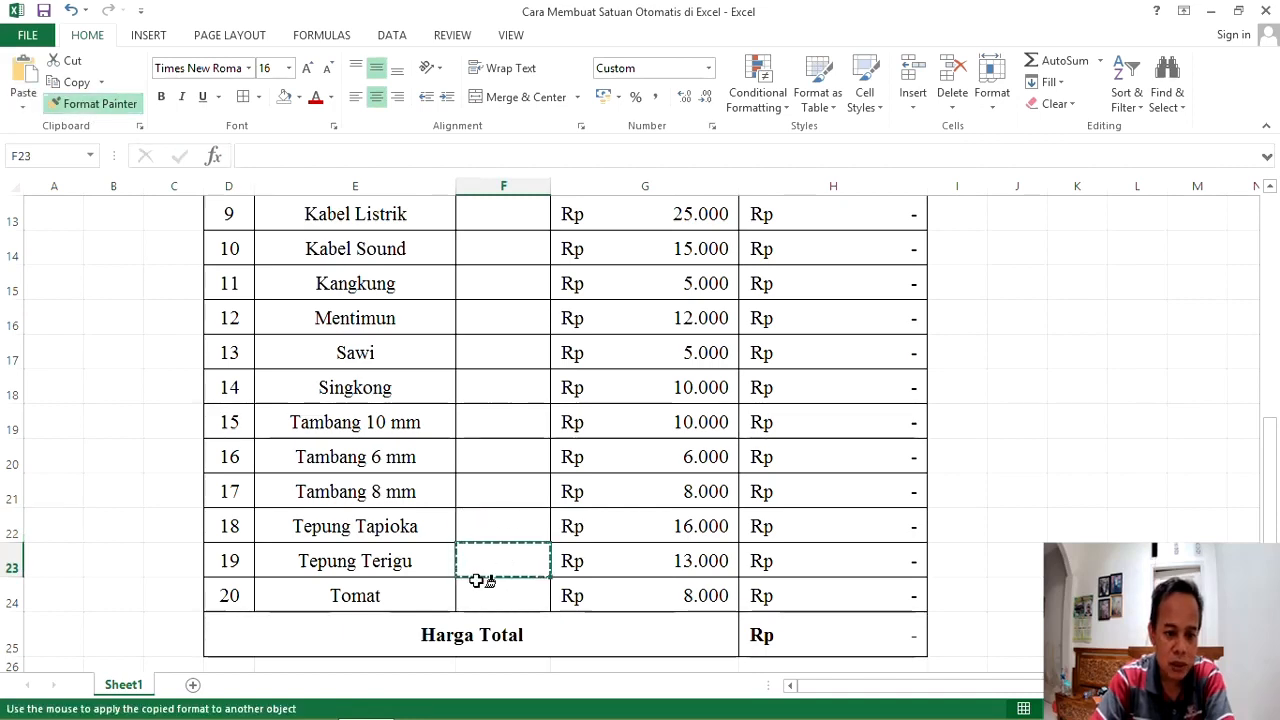
pyautogui.click(505, 592)
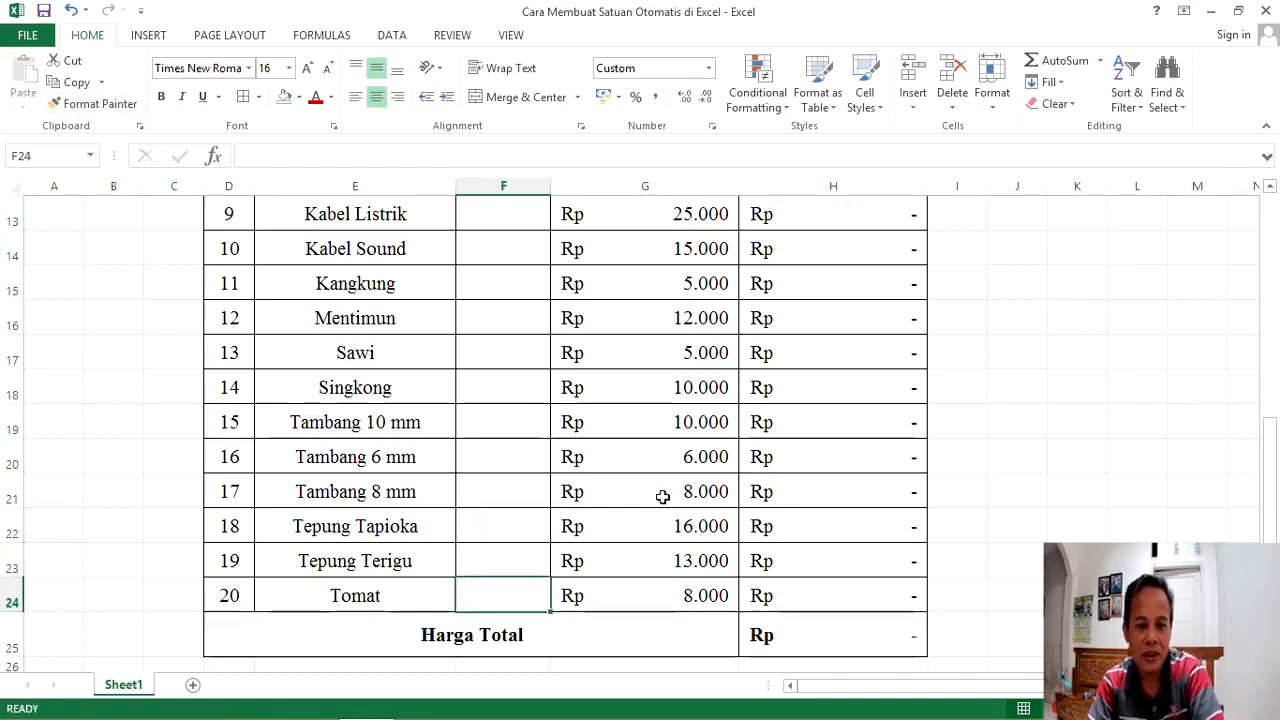
# Apply the custom number format # "Ikat" to the QTY cell F7 of Bayam.
pyautogui.scroll(4, 628, 433)
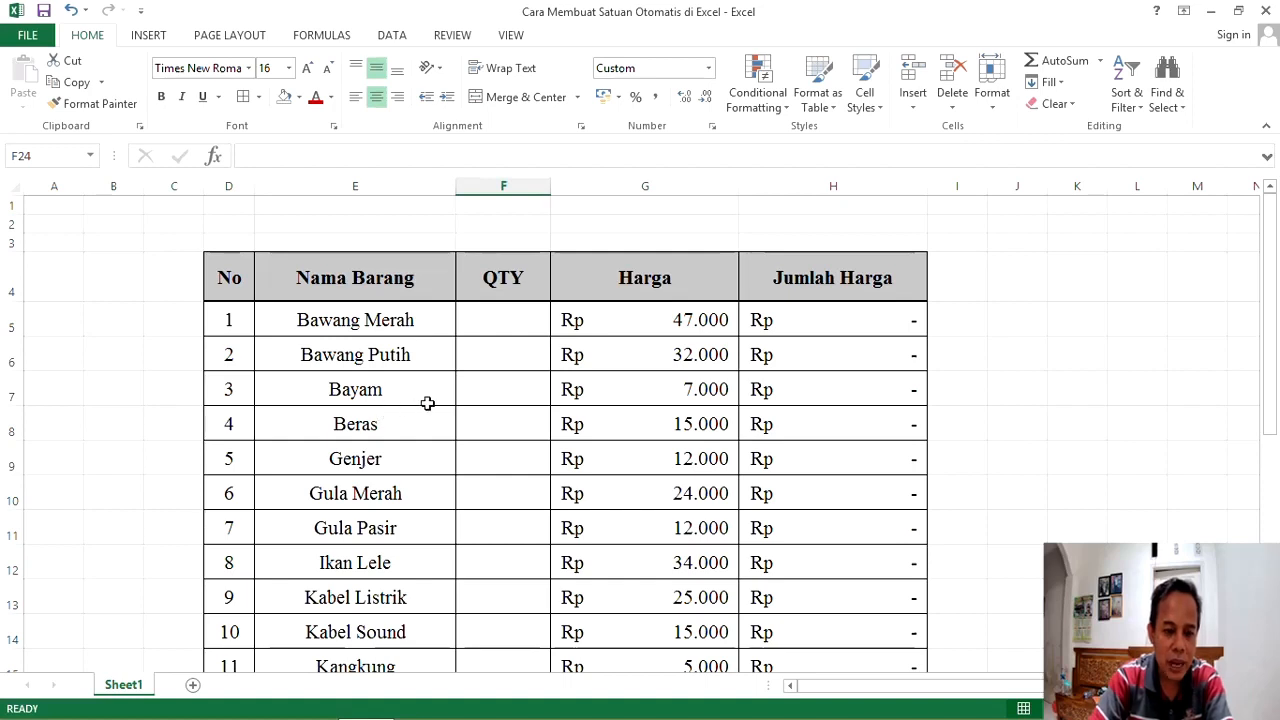
pyautogui.click(498, 388)
pyautogui.rightClick(498, 388)
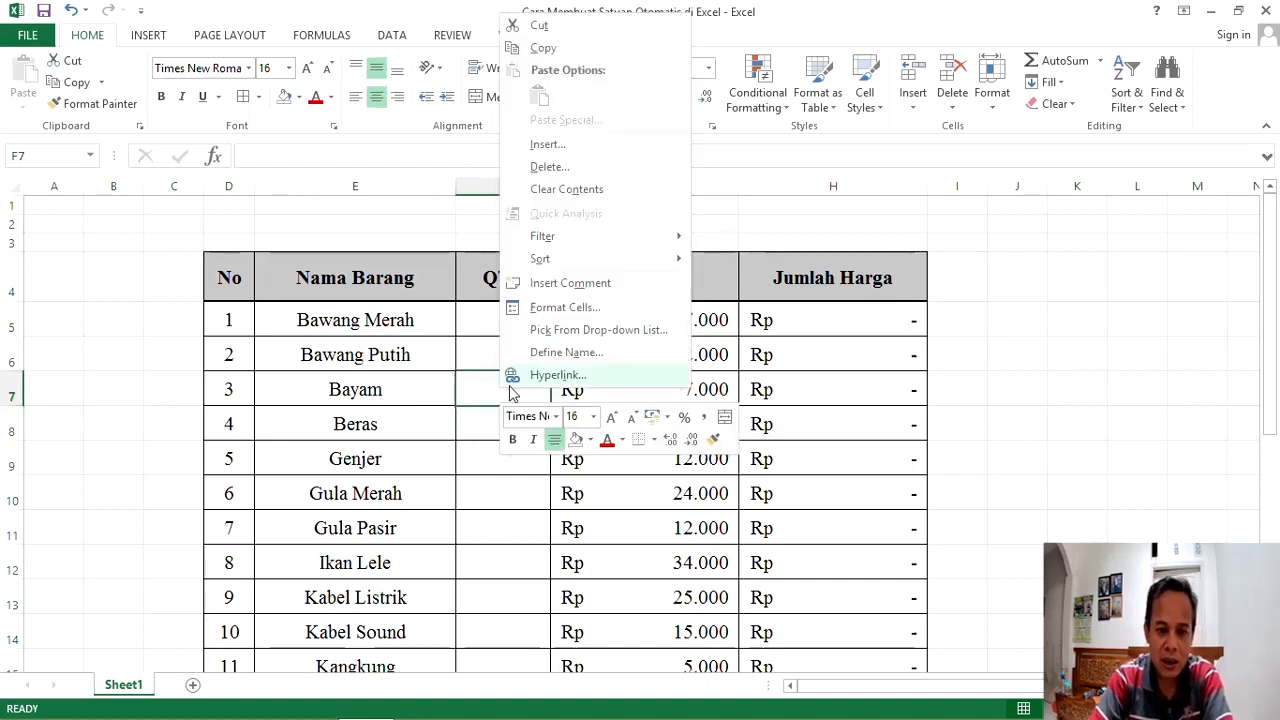
pyautogui.click(578, 307)
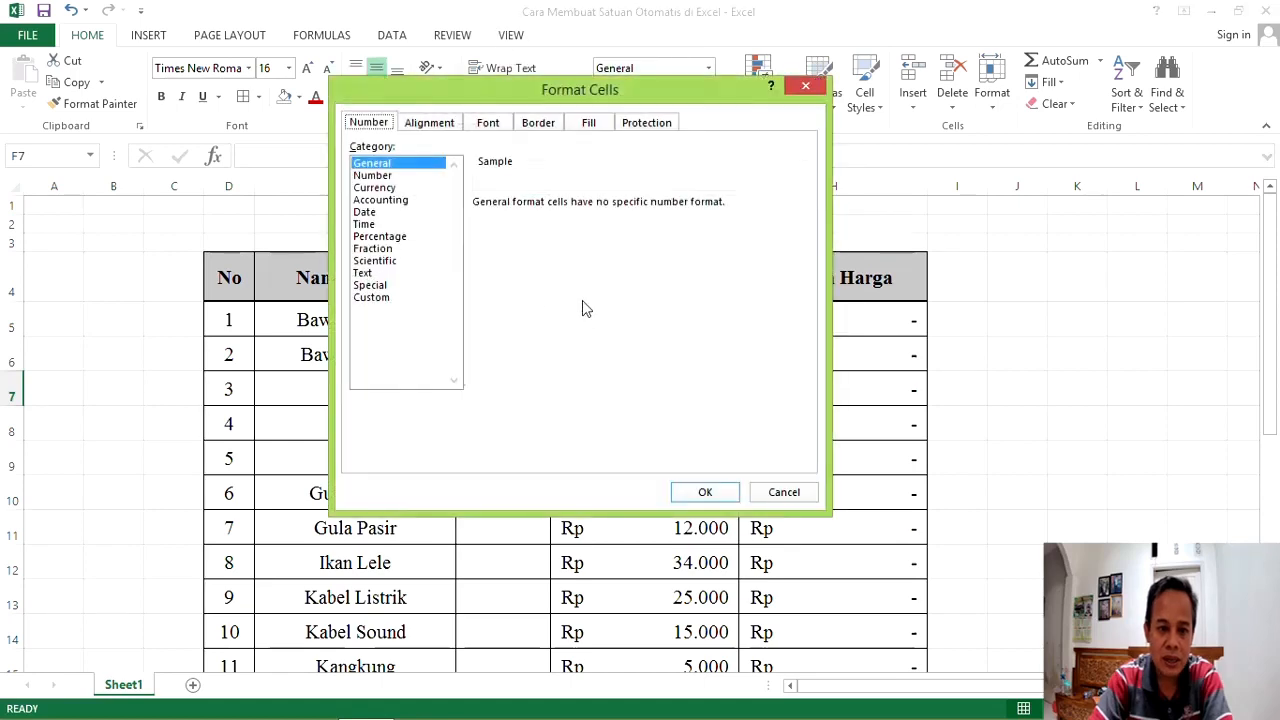
pyautogui.click(375, 298)
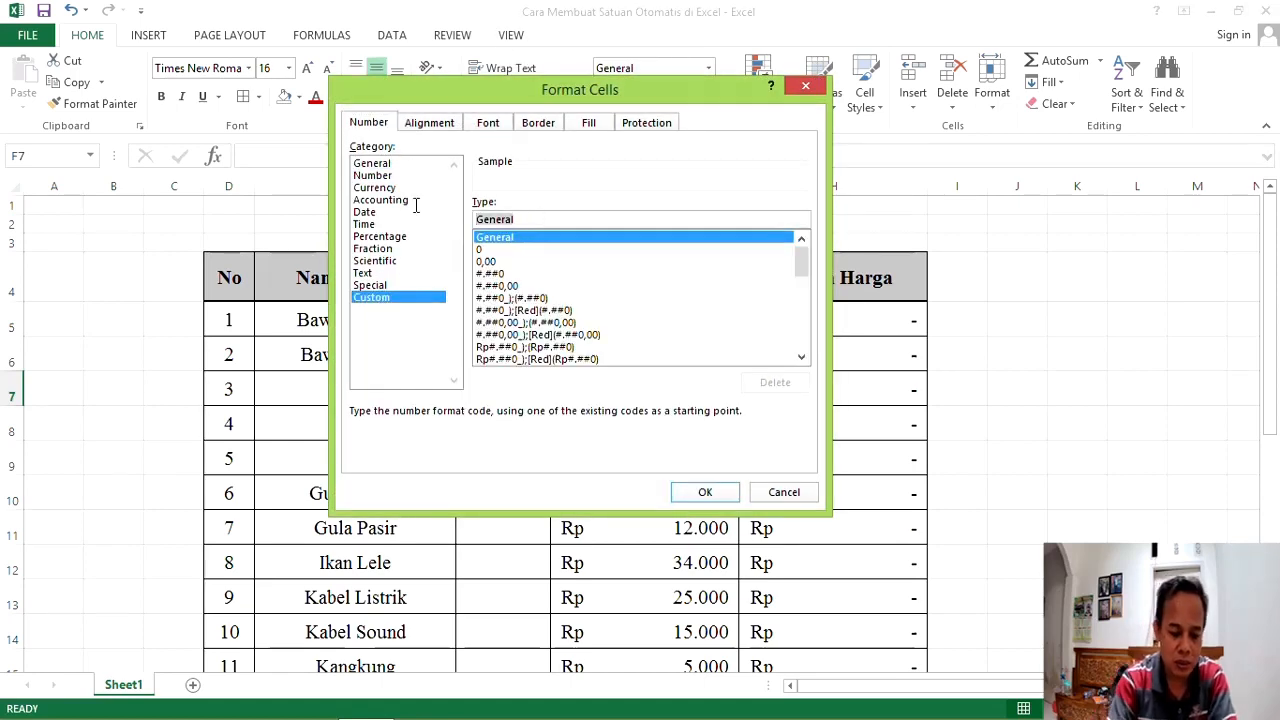
pyautogui.write('# "Ikat')
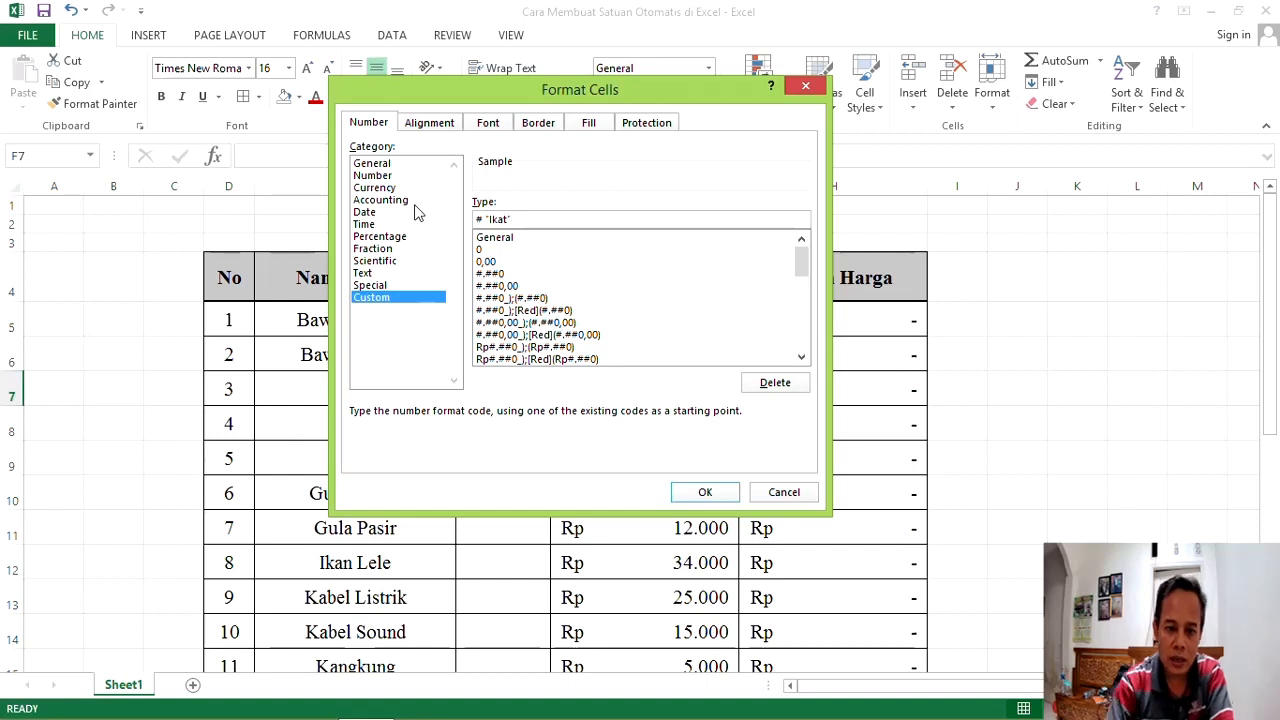
pyautogui.click(708, 492)
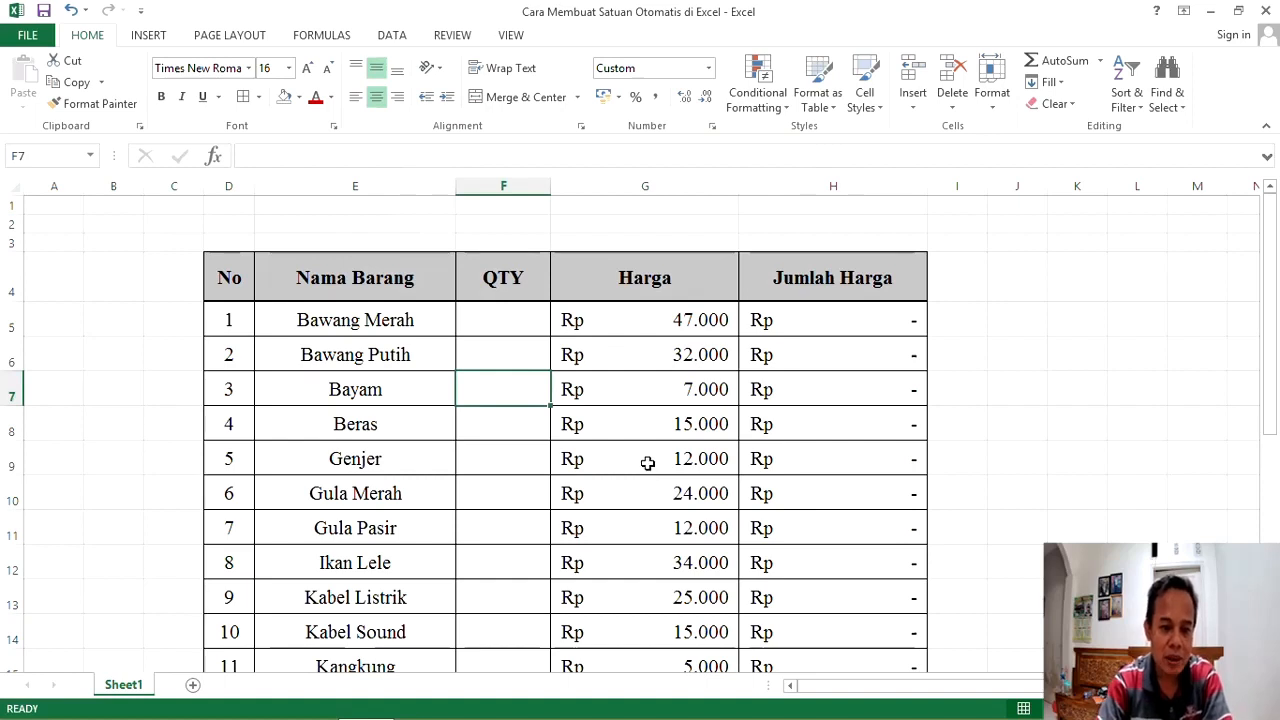
# Copy the Ikat format with Format Painter to the QTY cells of Genjer (F9), Kangkung (F15) and Sawi (F17).
pyautogui.click(88, 104)
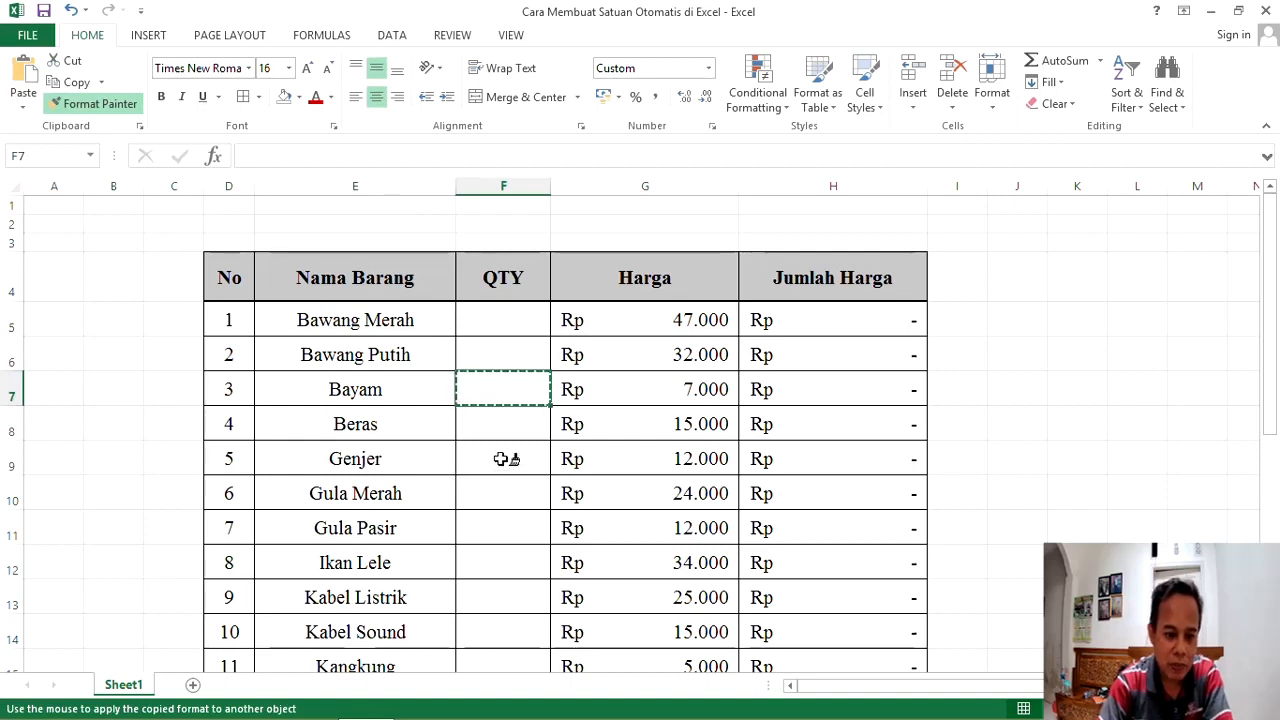
pyautogui.click(505, 459)
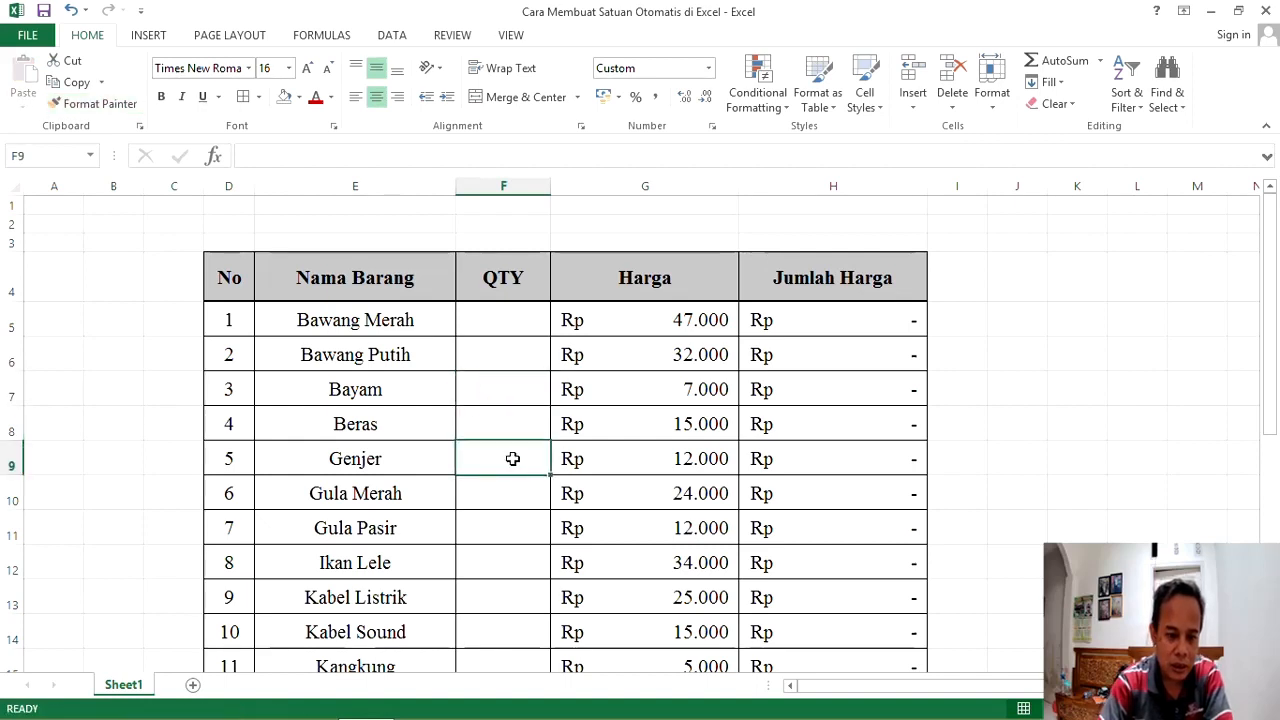
pyautogui.click(92, 104)
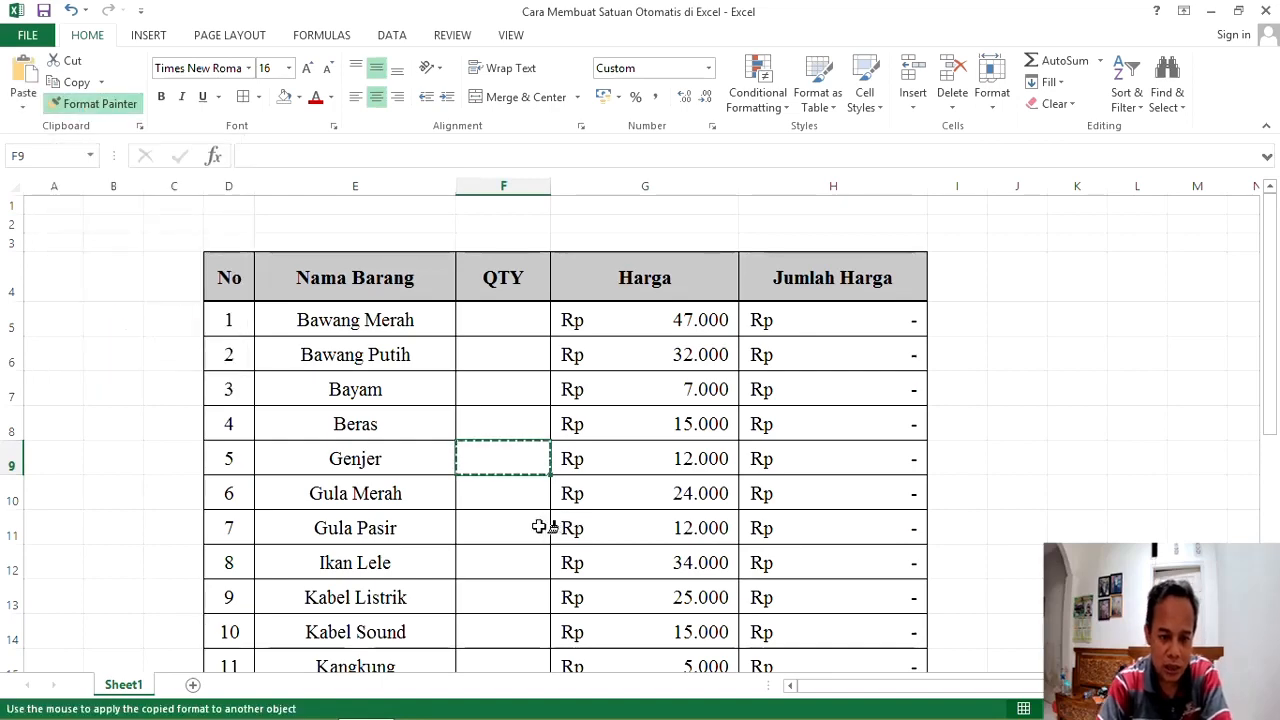
pyautogui.scroll(-1, 527, 532)
pyautogui.scroll(-1, 524, 529)
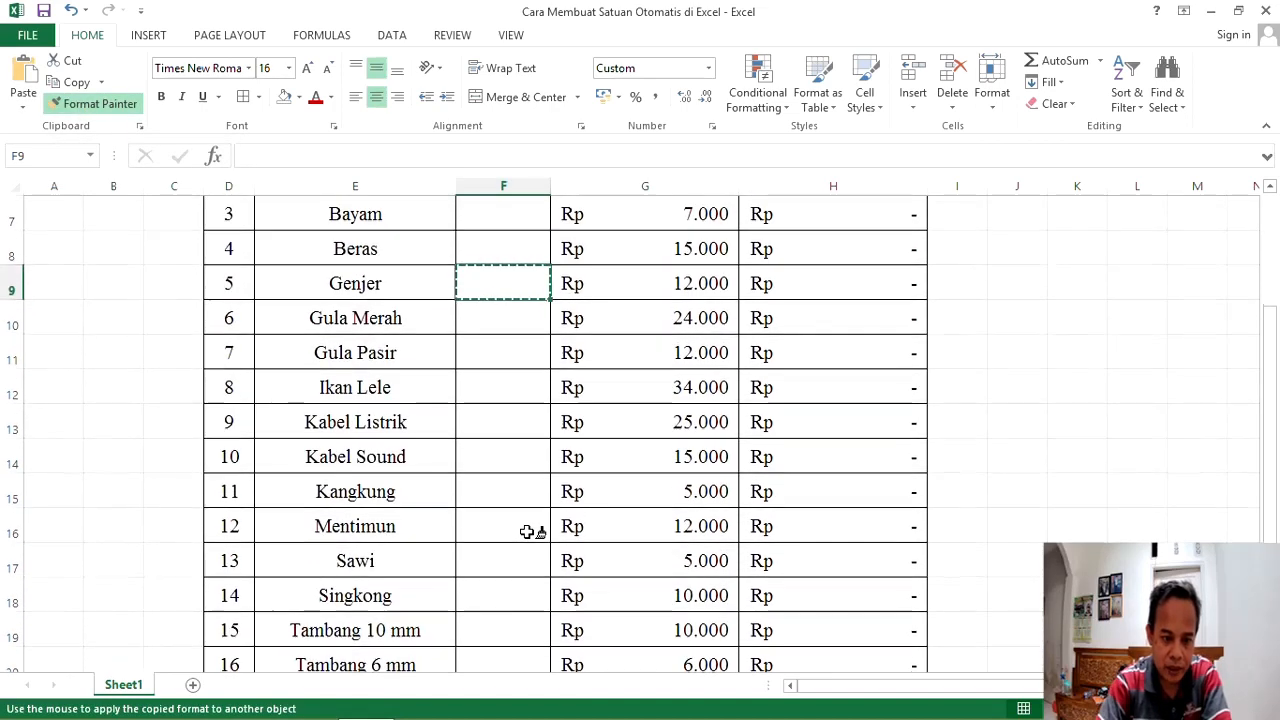
pyautogui.click(510, 498)
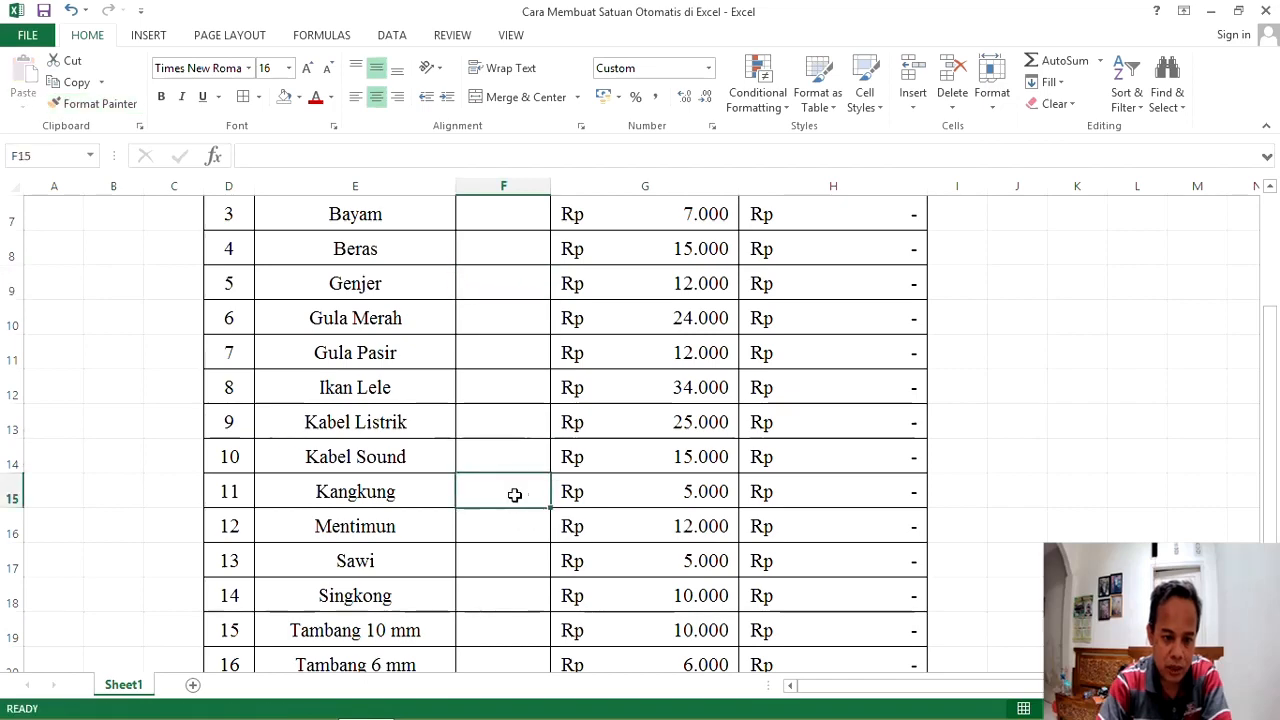
pyautogui.scroll(-1, 518, 498)
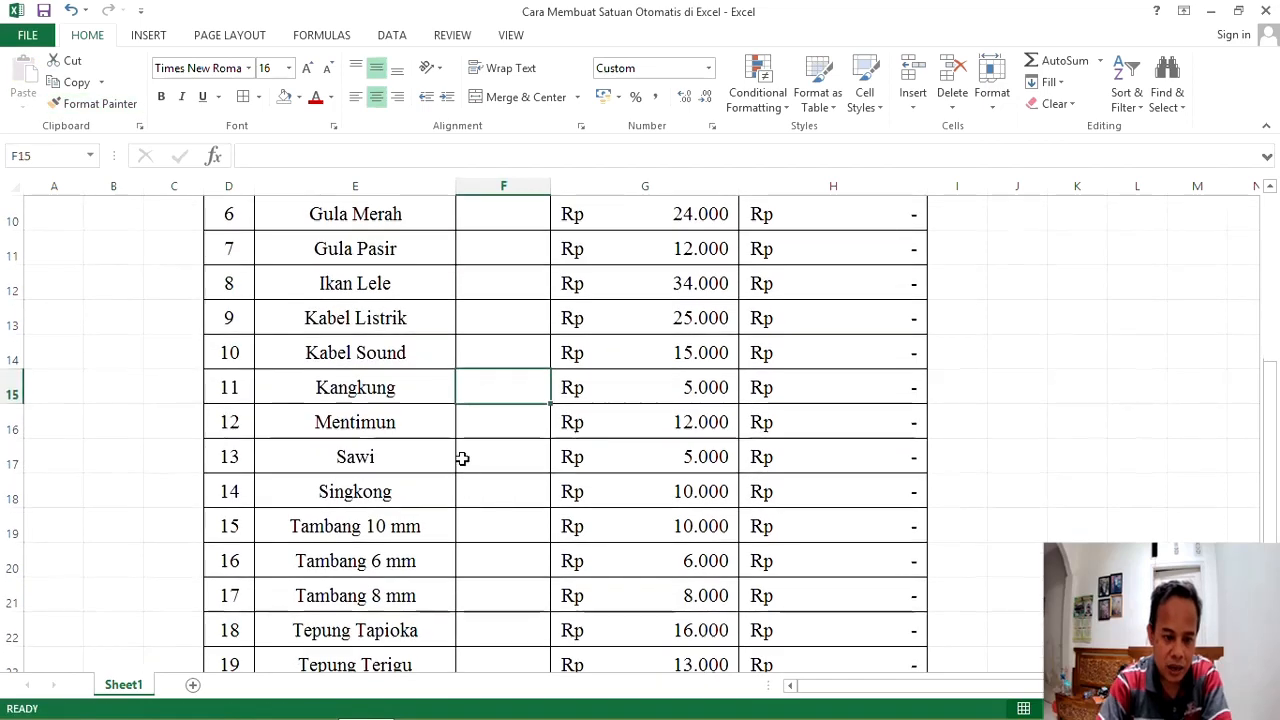
pyautogui.click(93, 103)
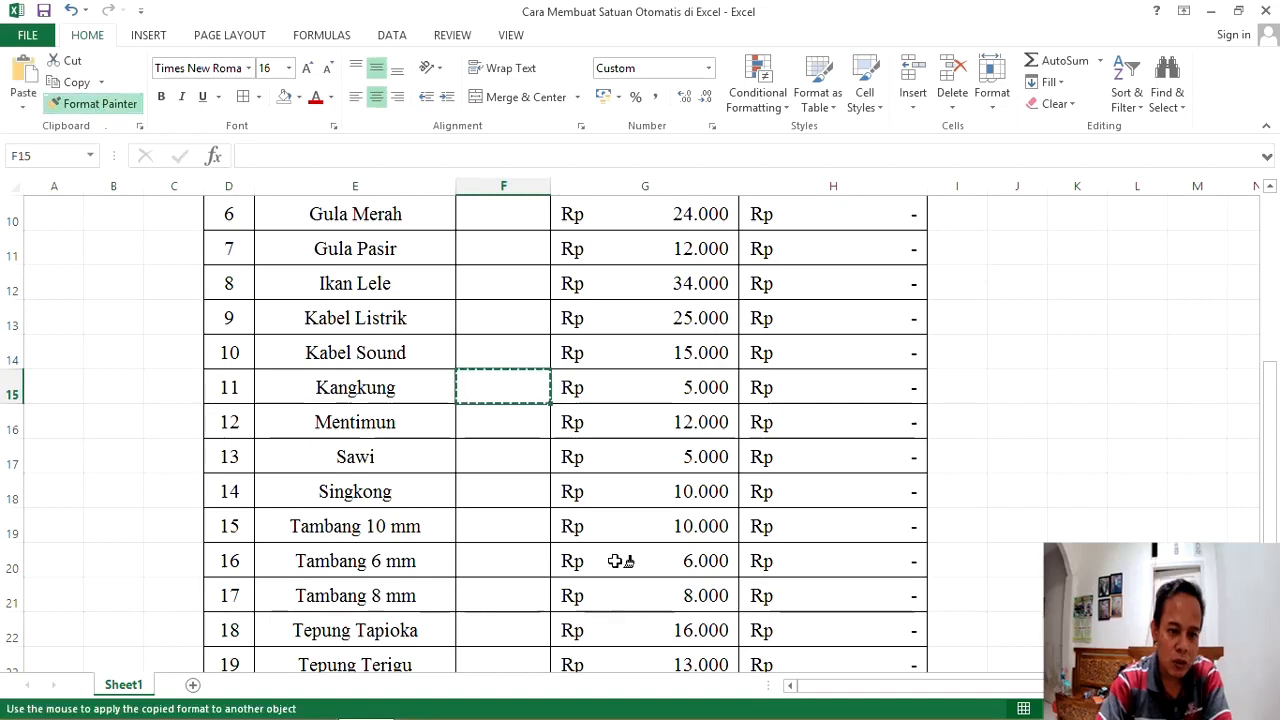
pyautogui.click(488, 461)
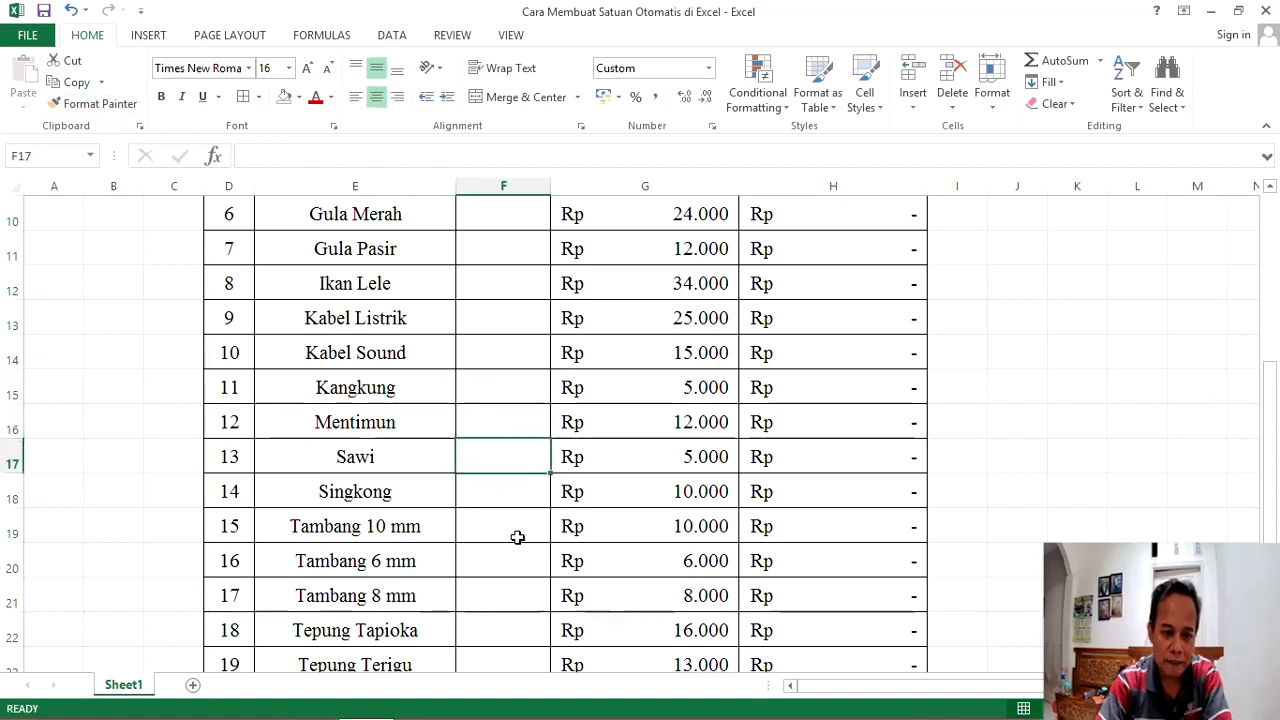
# Apply the custom number format # "Meter" to the QTY cell F13 of Kabel Listrik.
pyautogui.scroll(-2, 517, 535)
pyautogui.scroll(5, 517, 531)
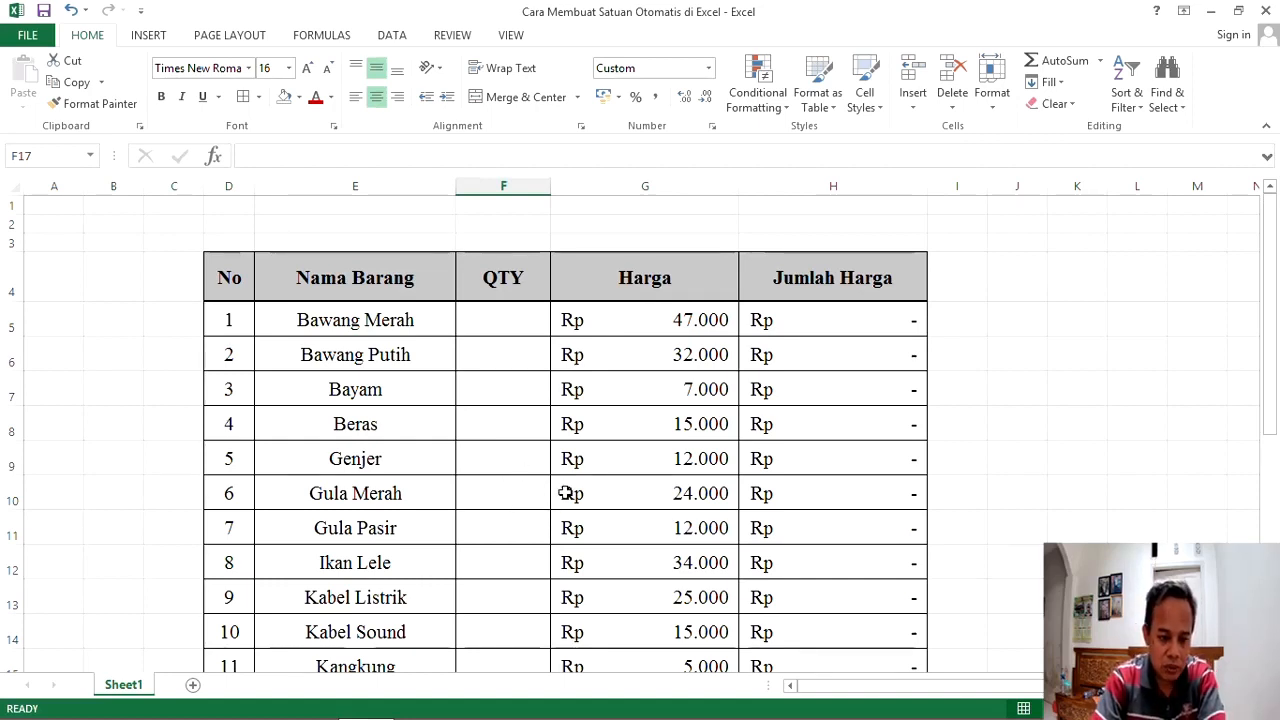
pyautogui.scroll(-2, 566, 492)
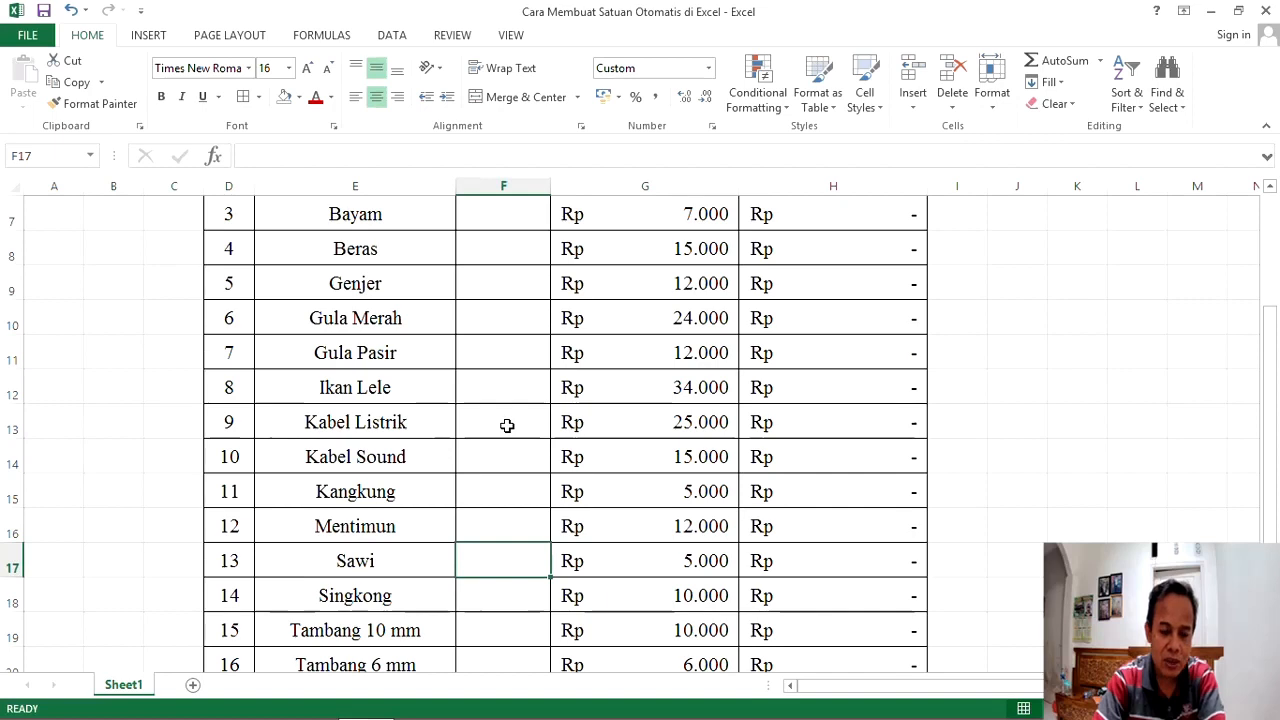
pyautogui.press('Up')
pyautogui.press('Up')
pyautogui.press('Up')
pyautogui.press('Up')
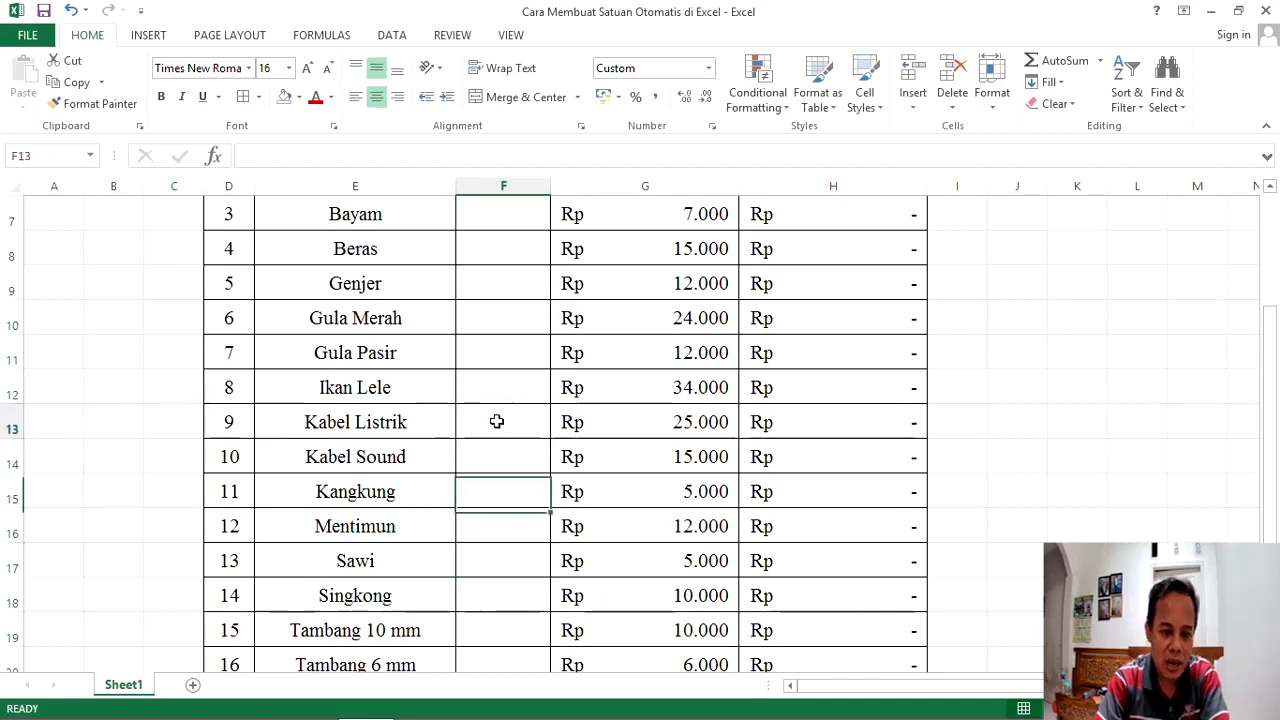
pyautogui.rightClick(494, 425)
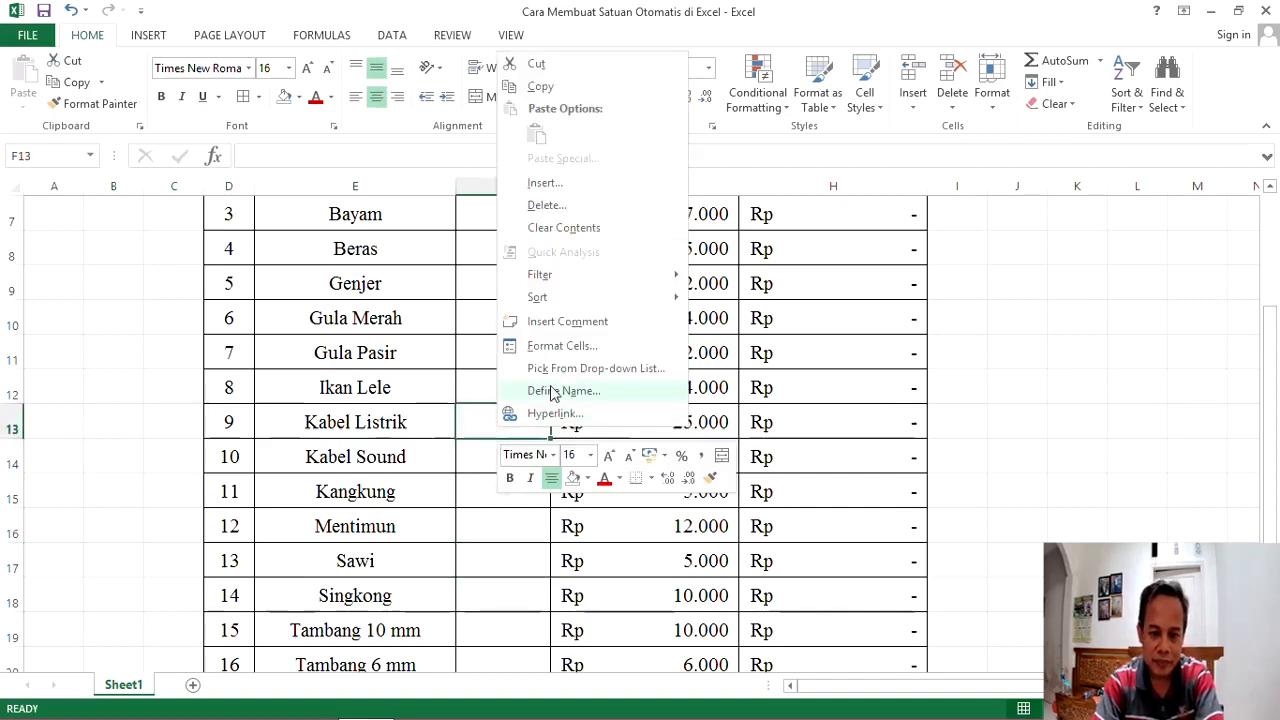
pyautogui.click(583, 355)
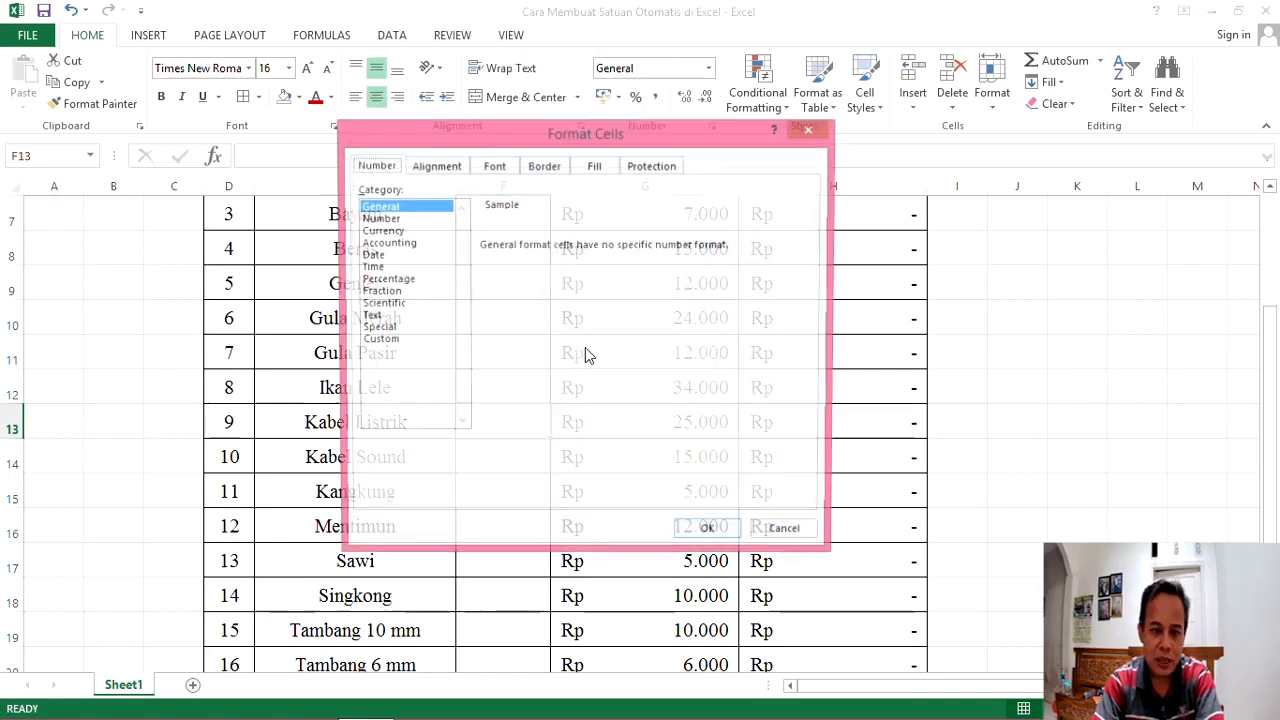
pyautogui.click(378, 341)
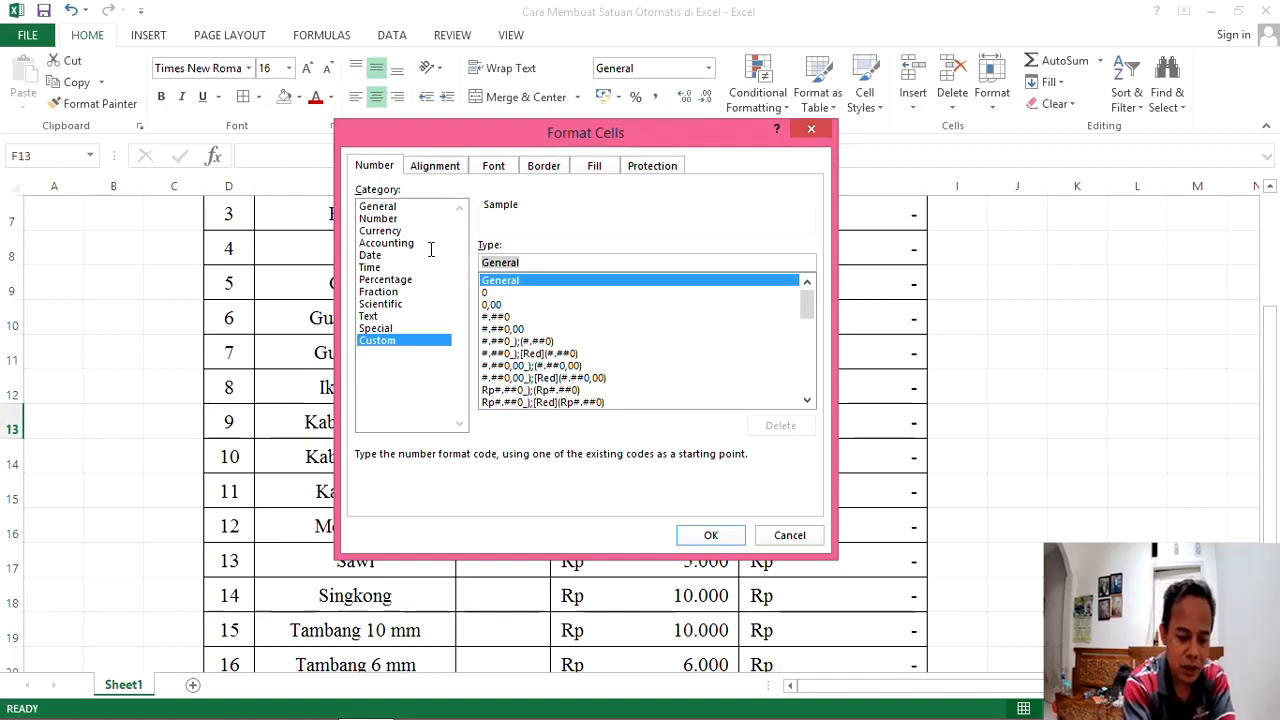
pyautogui.write('#')
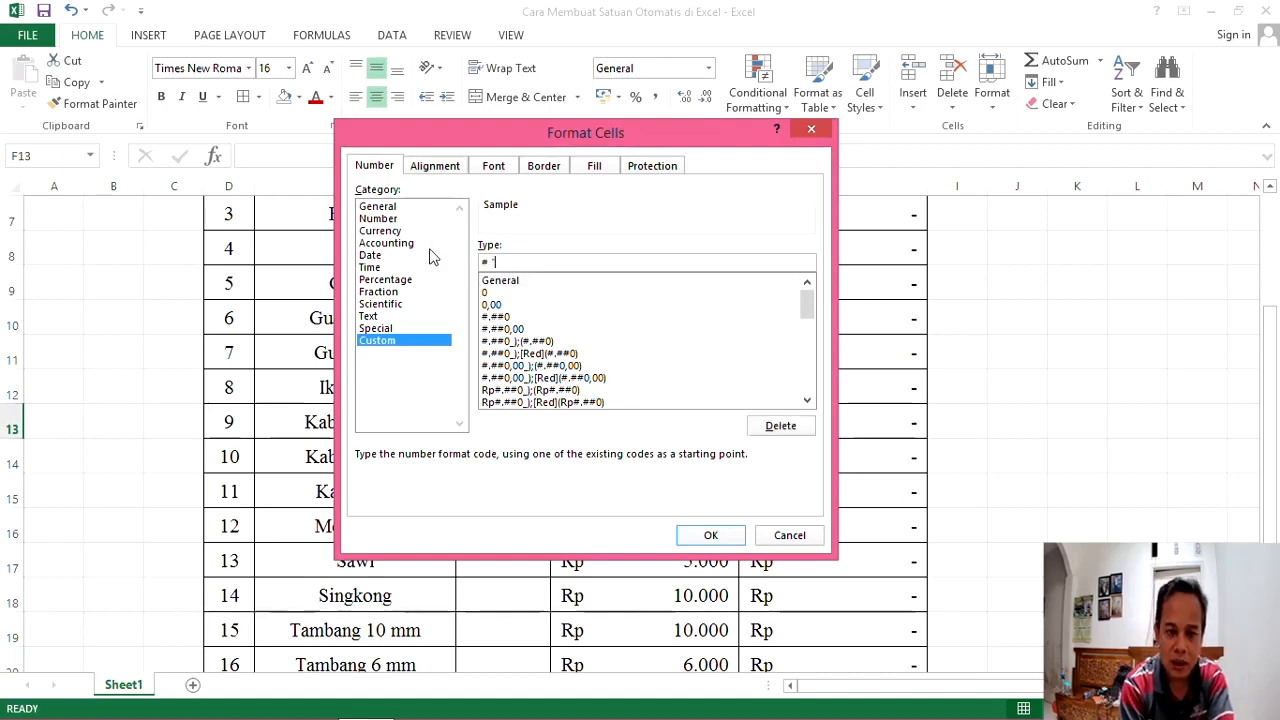
pyautogui.write(' "Mt')
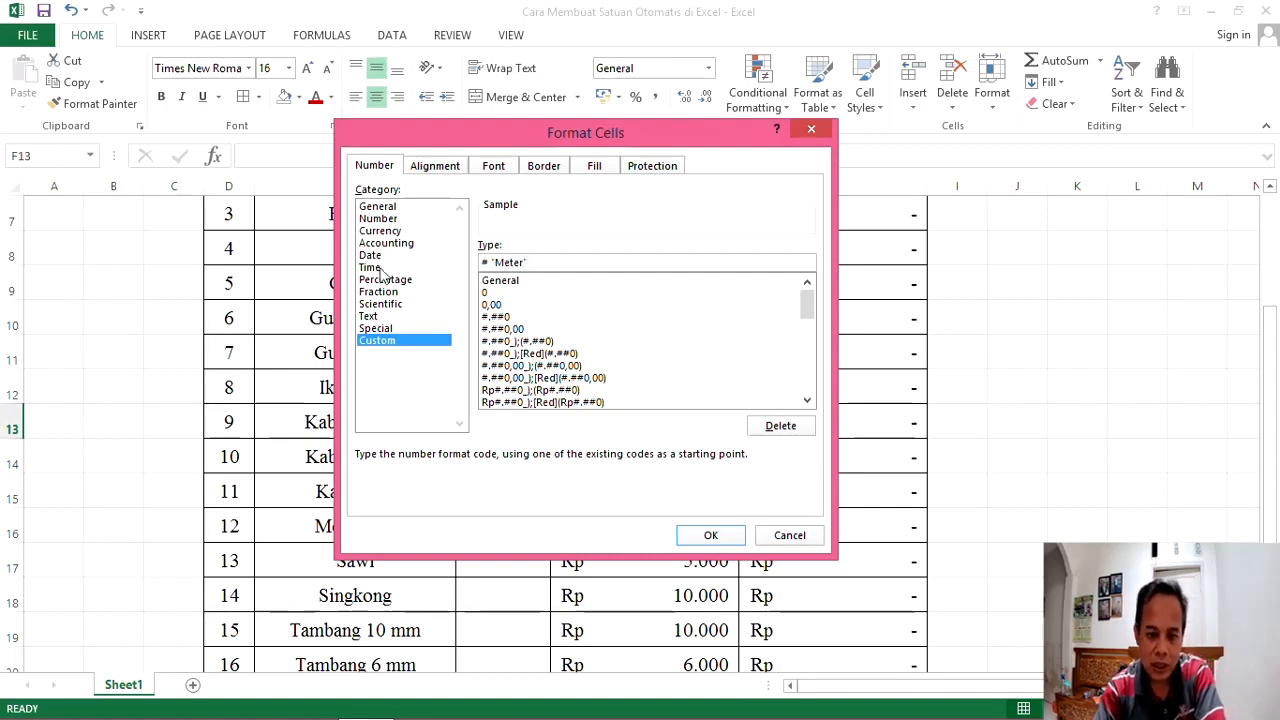
pyautogui.click(709, 533)
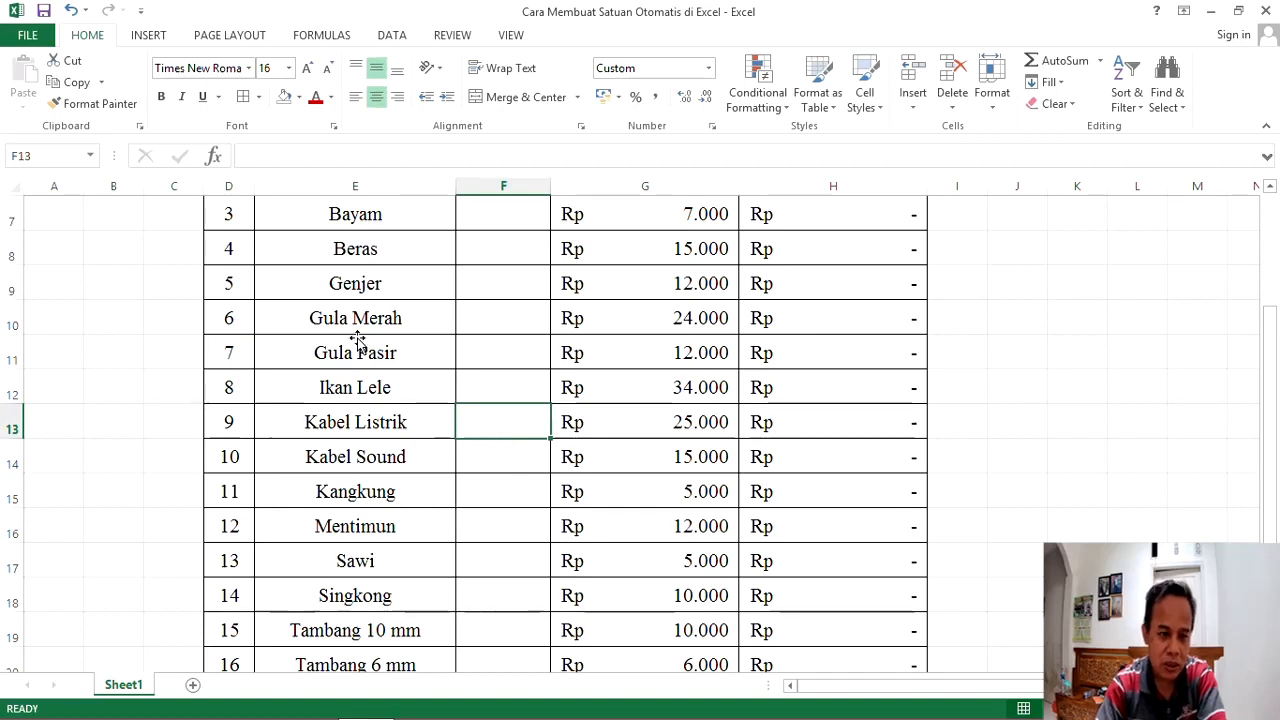
# Copy the Meter format with Format Painter to the QTY cell F14 of Kabel Sound.
pyautogui.click(100, 104)
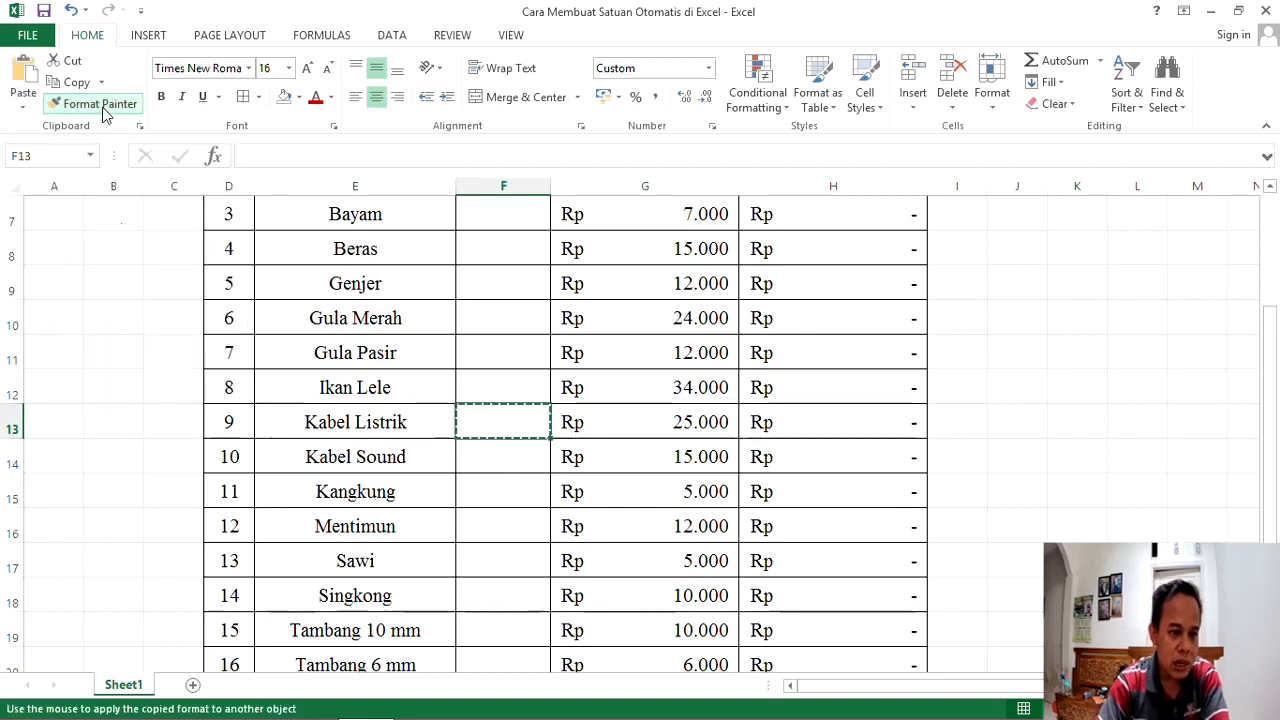
pyautogui.click(490, 453)
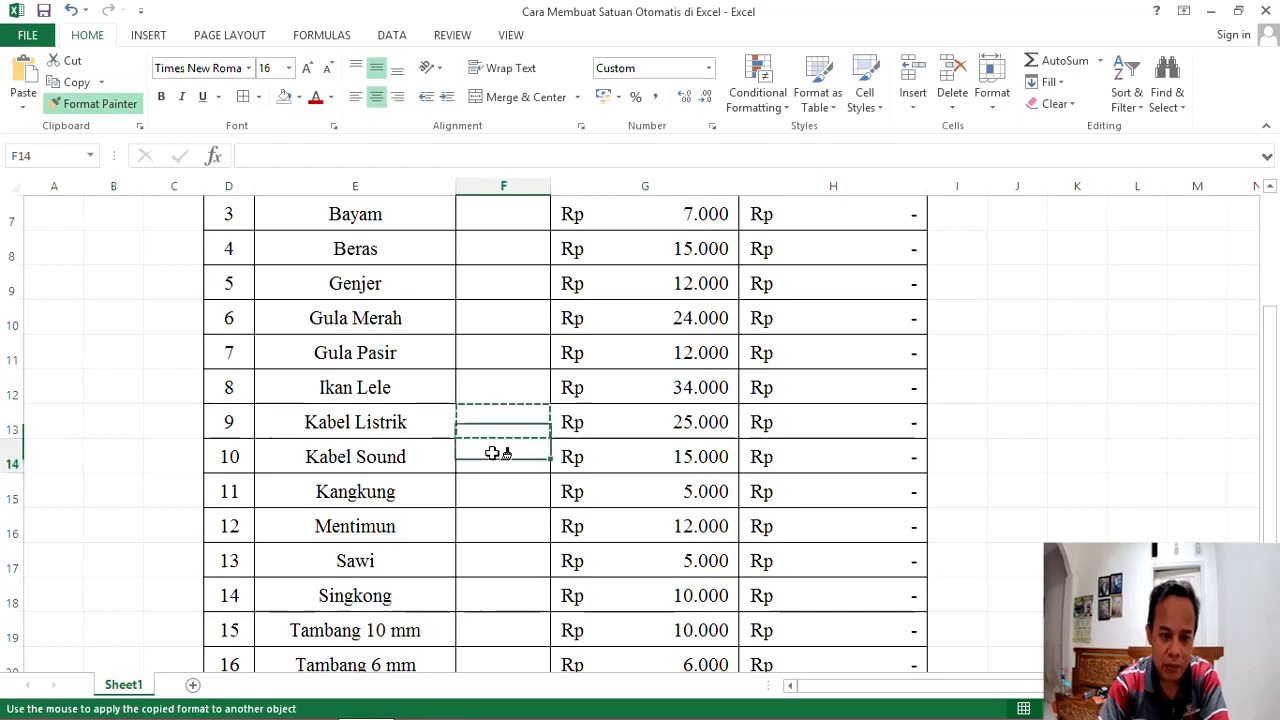
pyautogui.scroll(-1, 477, 535)
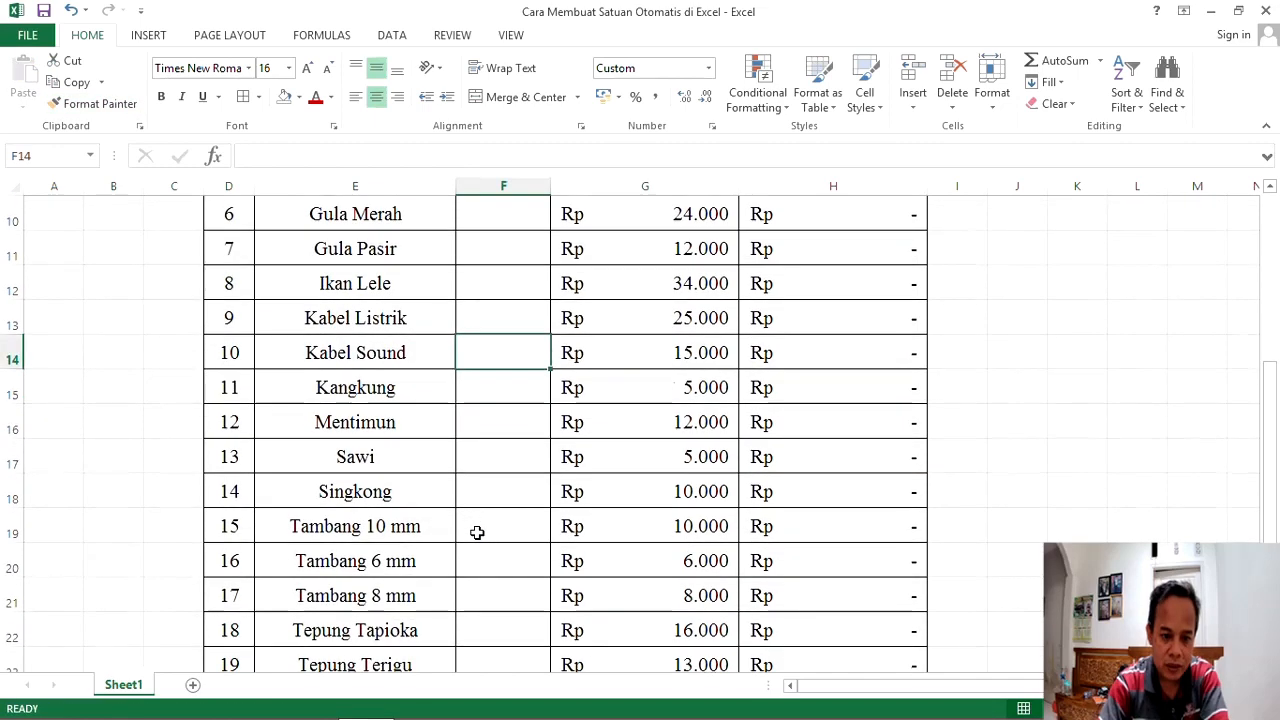
# Copy the Meter format with Format Painter to the QTY cells of Tambang 10 mm (F19), Tambang 6 mm (F20) and Tambang 8 mm (F21).
pyautogui.click(96, 105)
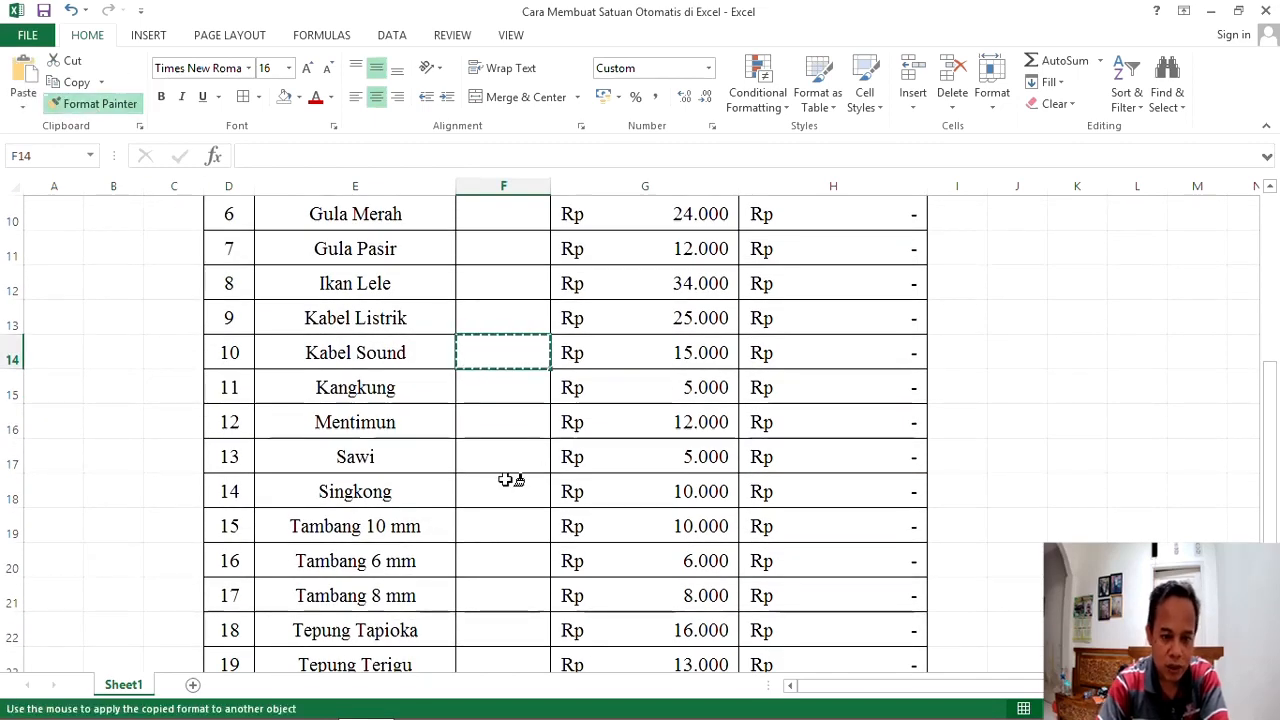
pyautogui.click(492, 541)
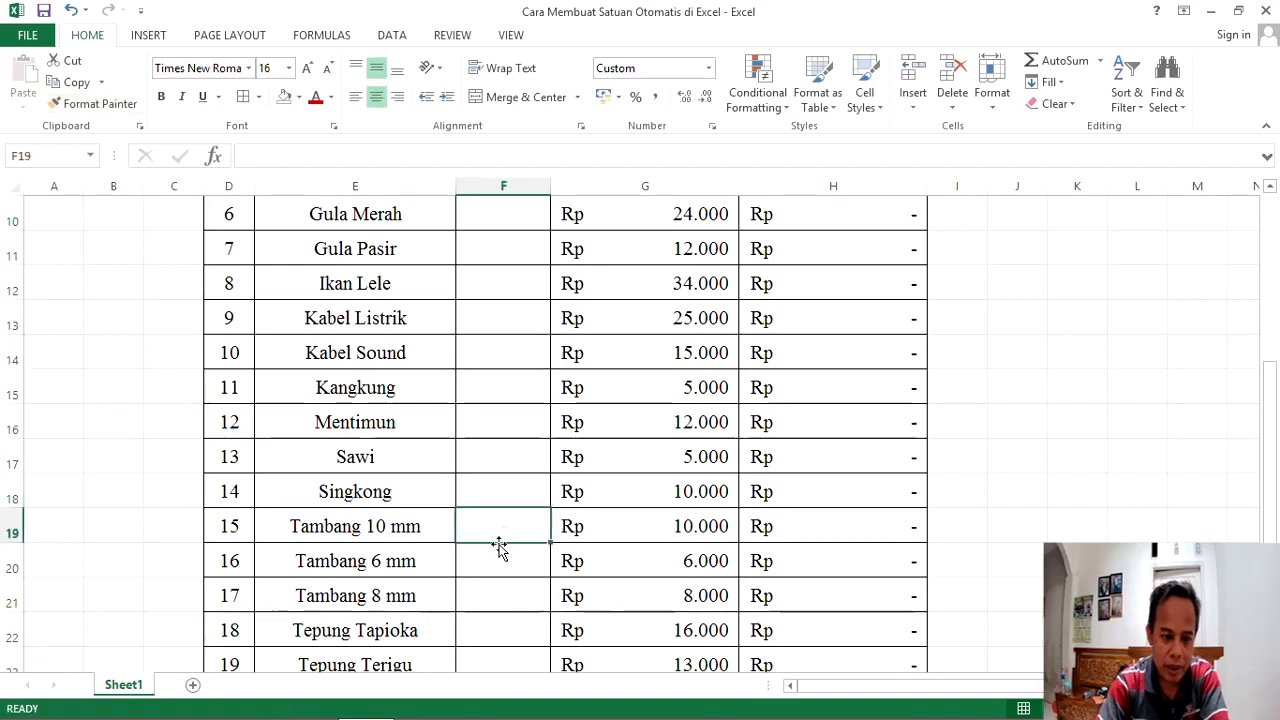
pyautogui.click(98, 105)
pyautogui.click(485, 560)
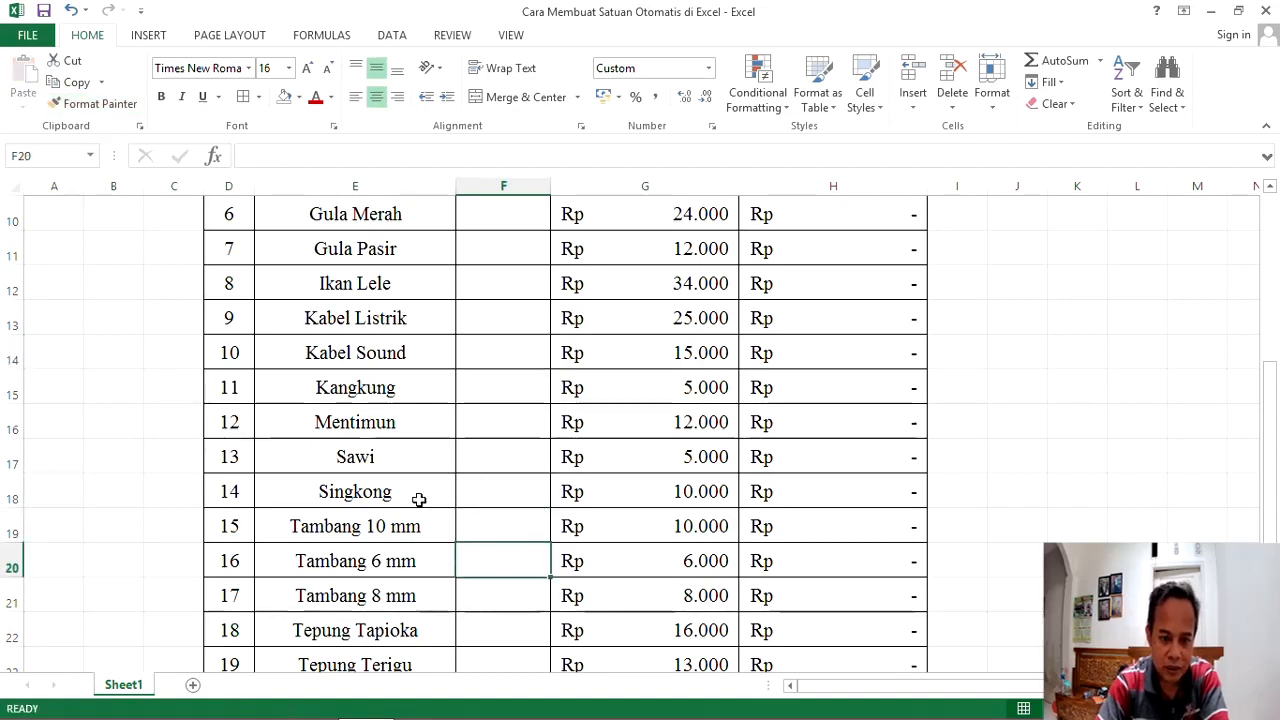
pyautogui.click(98, 105)
pyautogui.scroll(-1, 500, 526)
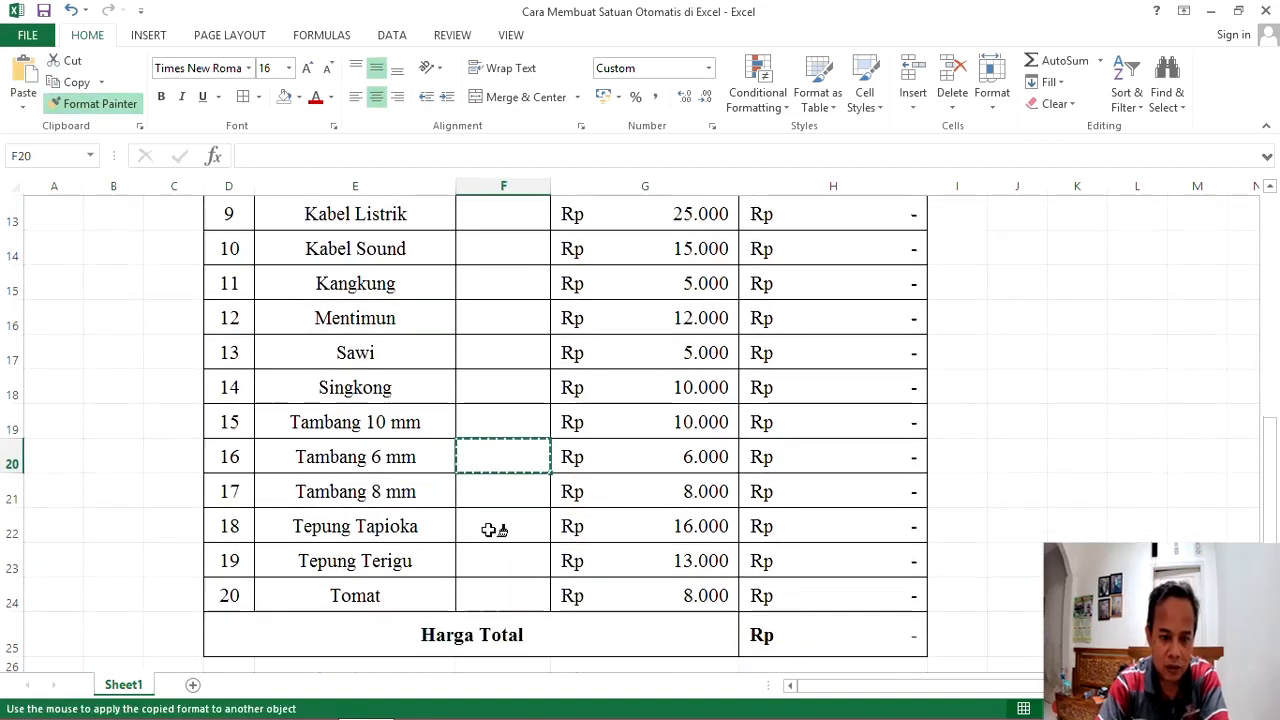
pyautogui.click(493, 494)
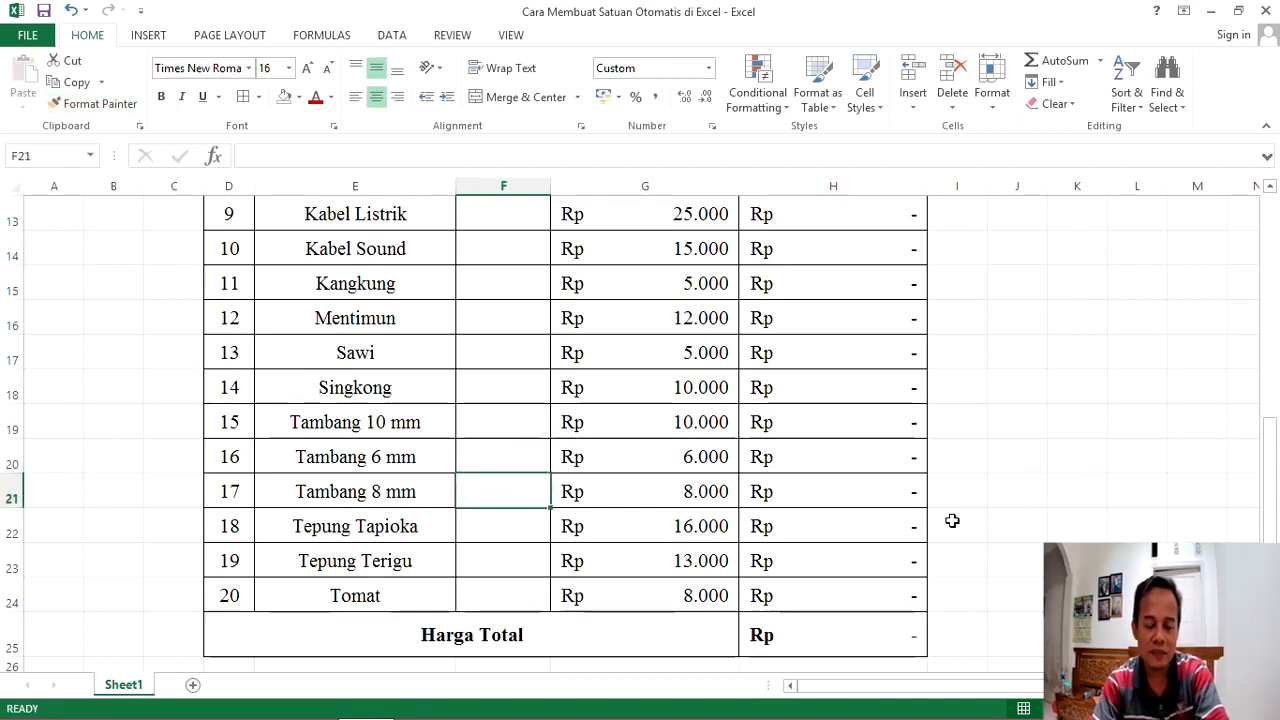
# Enter the quantities 5 for Bawang Merah, 6 for Bawang Putih, 7 for Bayam and 20 for Beras in F5:F8.
pyautogui.scroll(4, 952, 520)
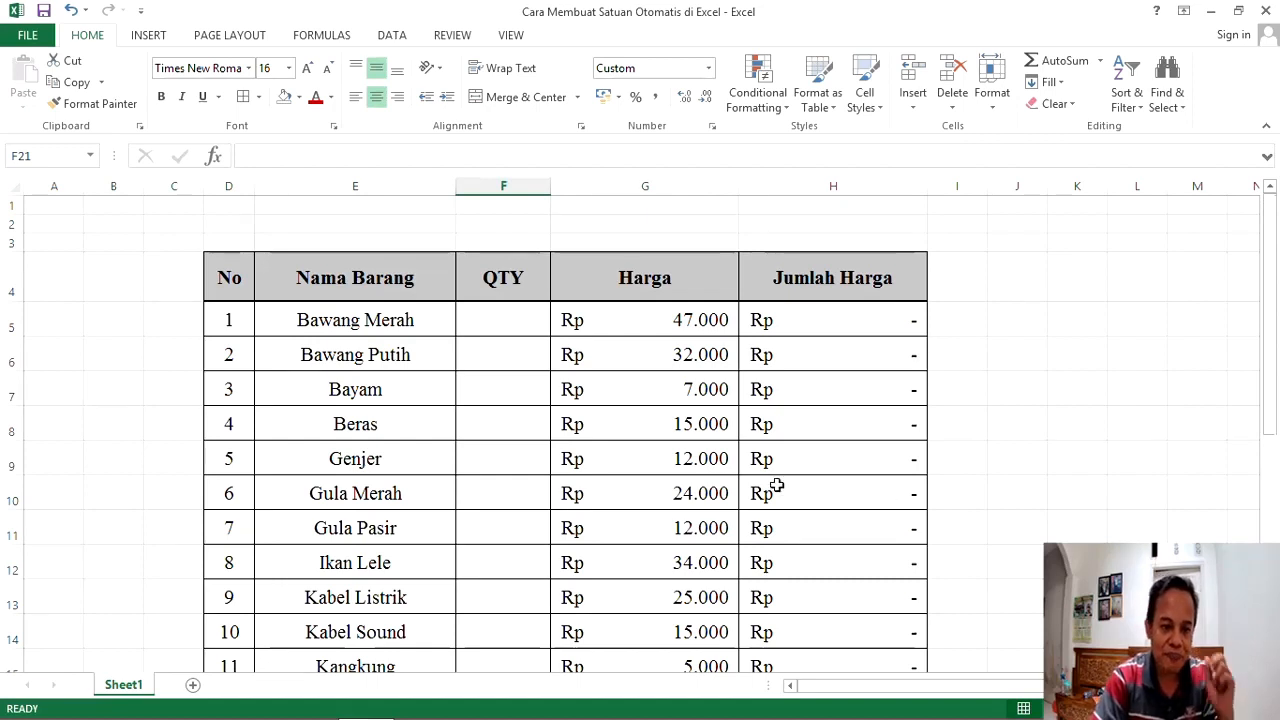
pyautogui.click(499, 320)
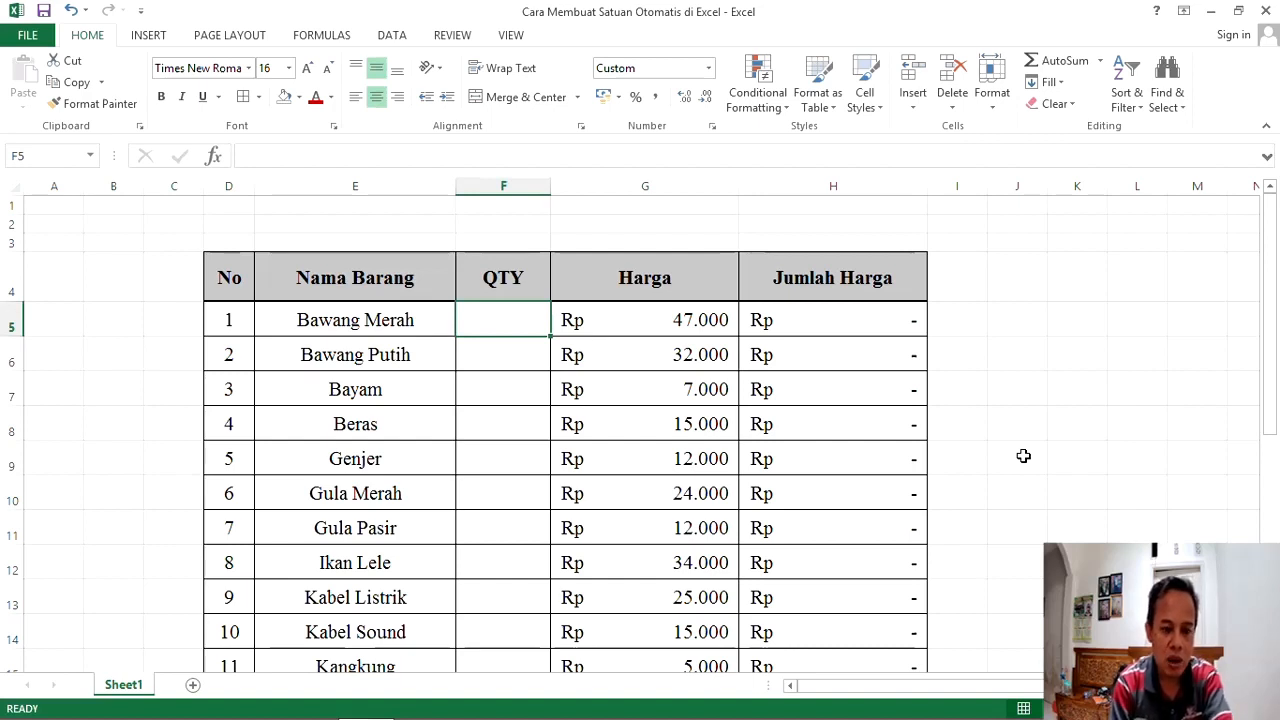
pyautogui.write('5')
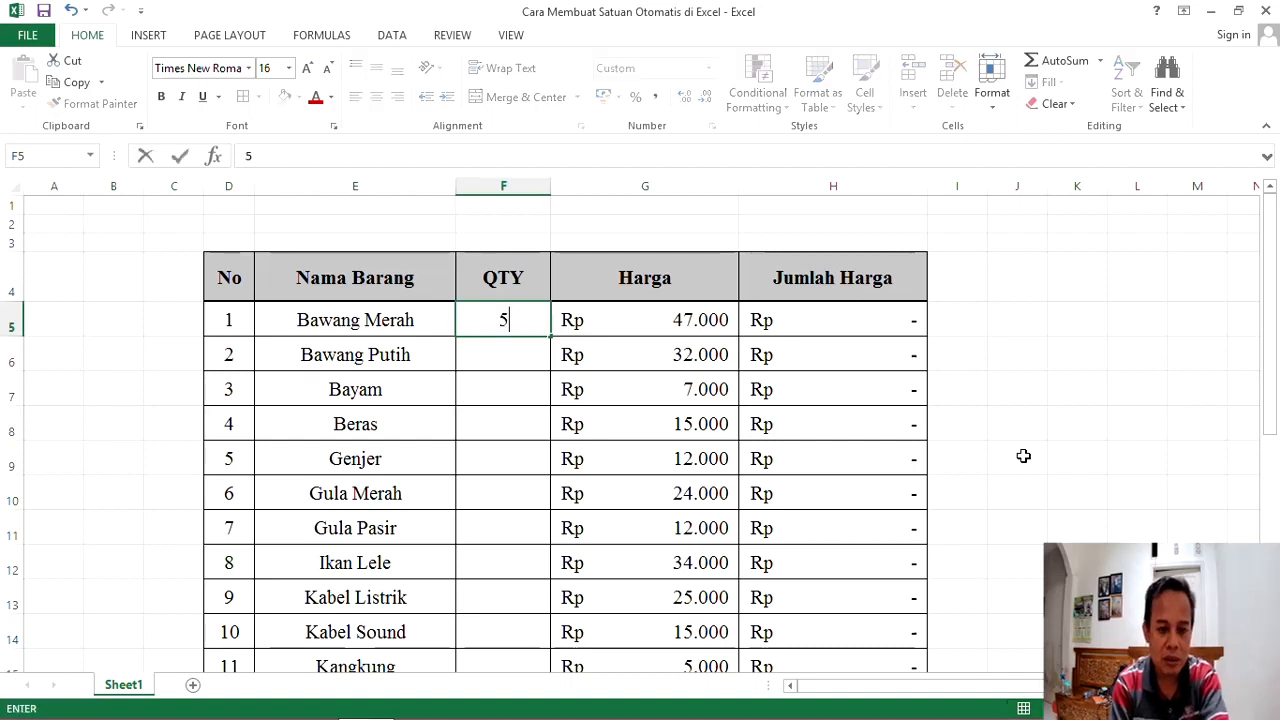
pyautogui.press('Return')
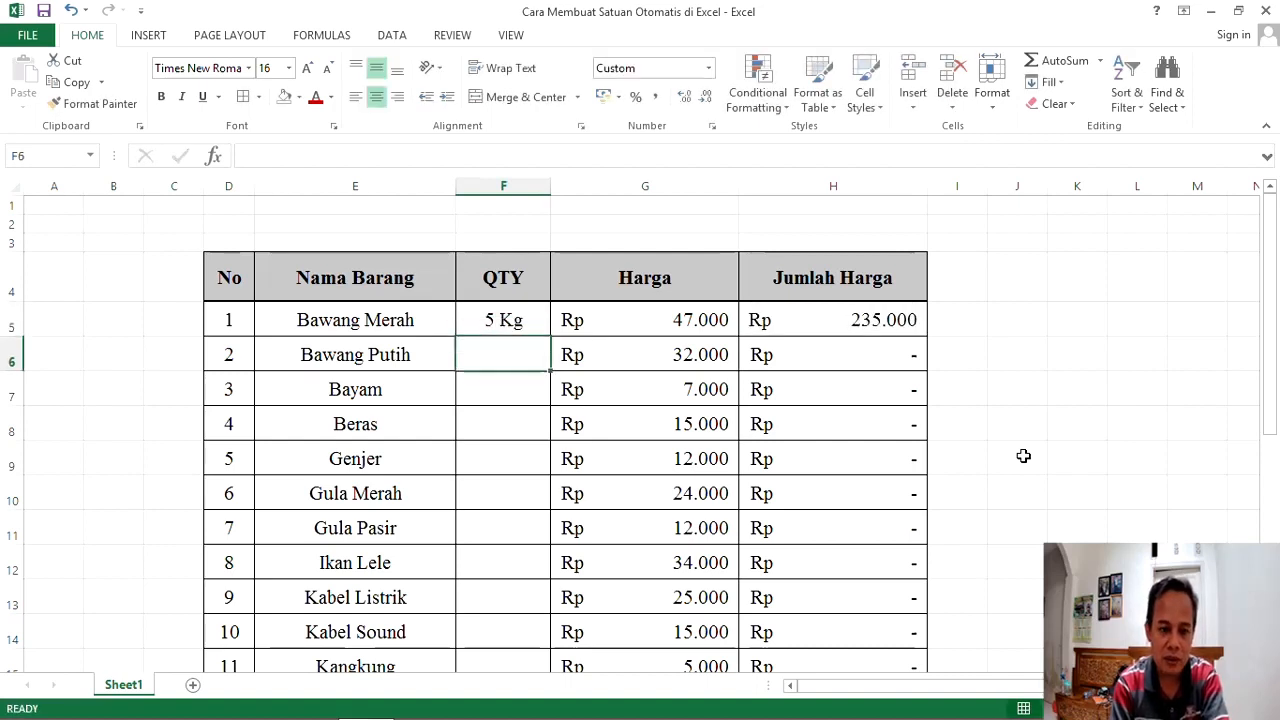
pyautogui.write('6')
pyautogui.press('Return')
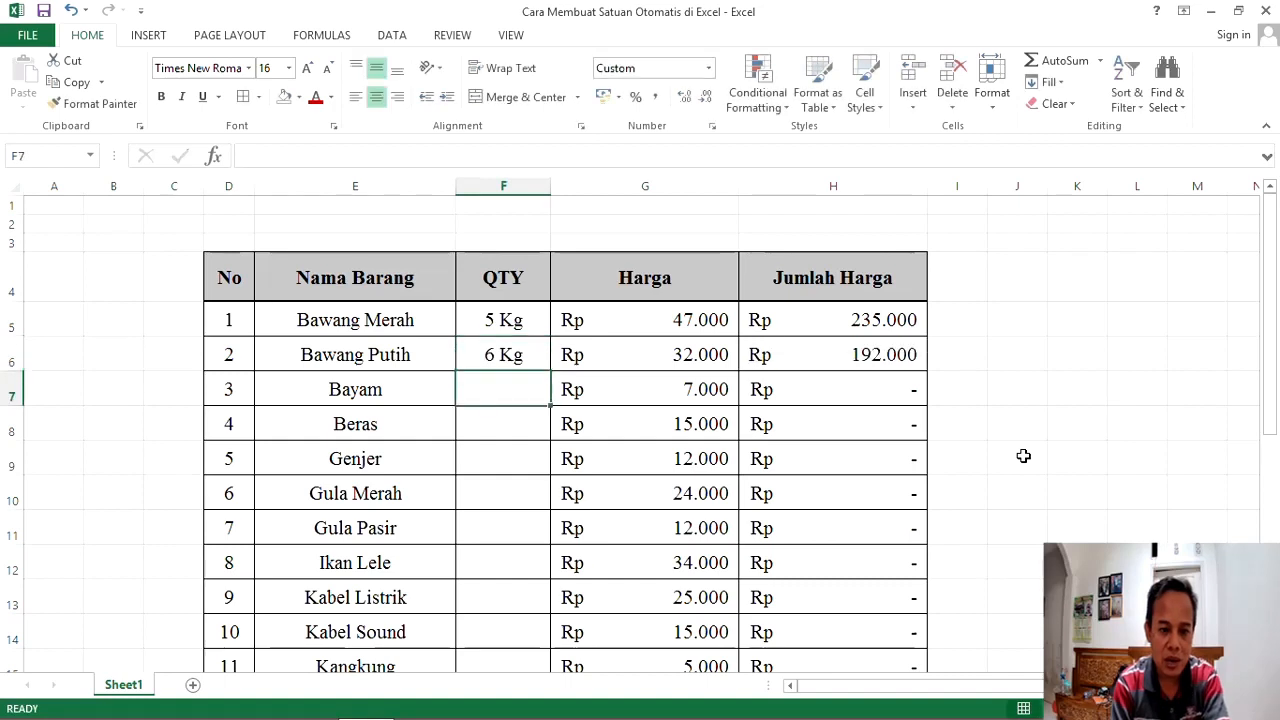
pyautogui.write('7')
pyautogui.press('Return')
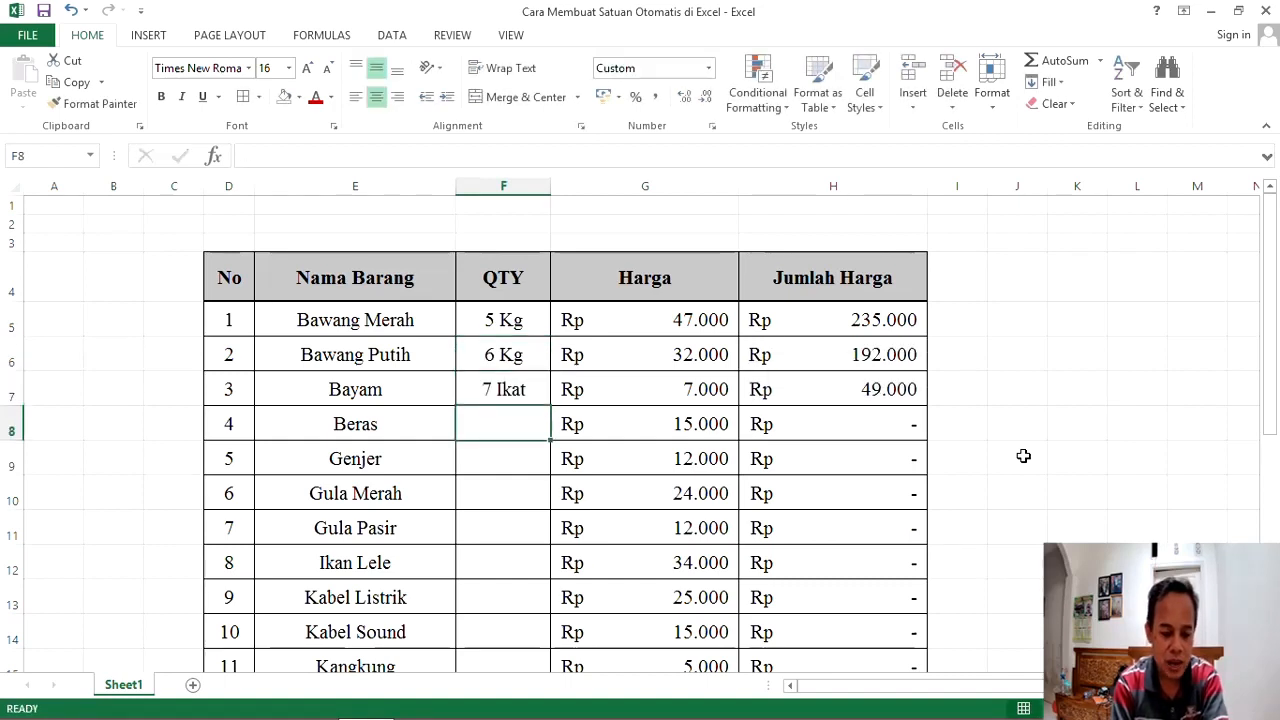
pyautogui.write('20')
pyautogui.press('Return')
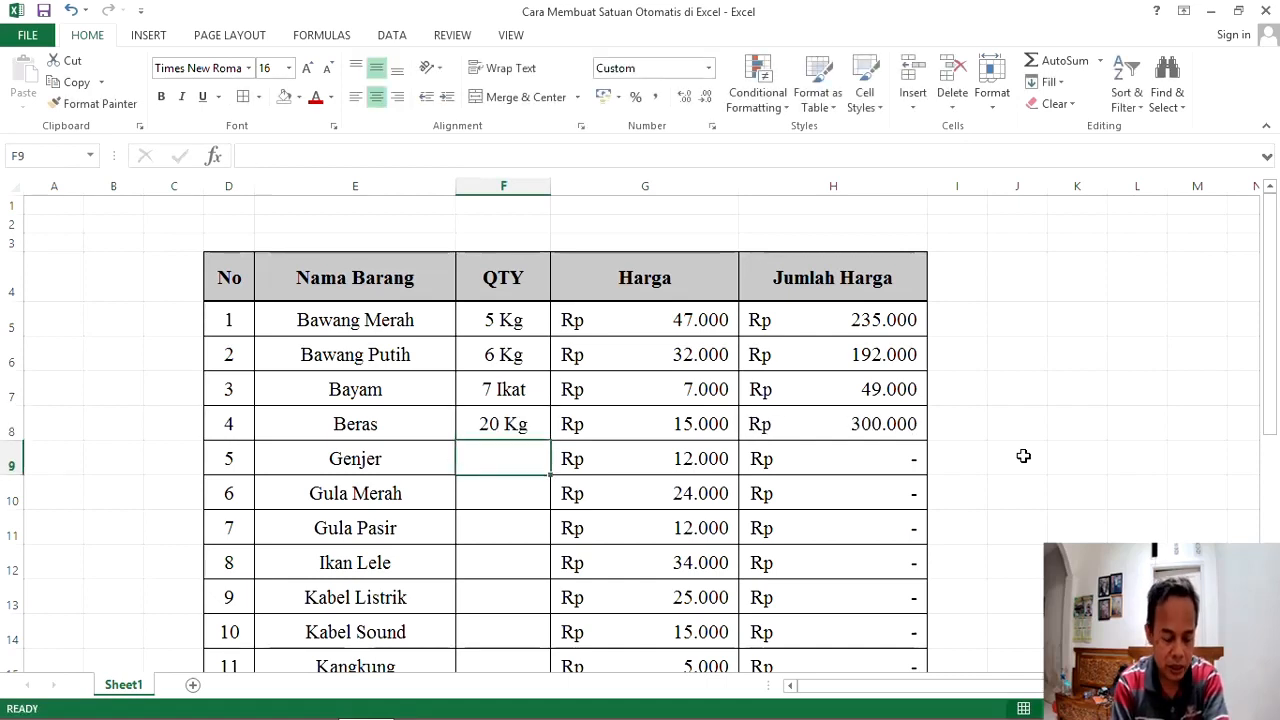
# Enter the quantities 6 for Genjer, 8 for Gula Merah, 9 for Gula Pasir and 10 for Ikan Lele in F9:F12.
pyautogui.write('6')
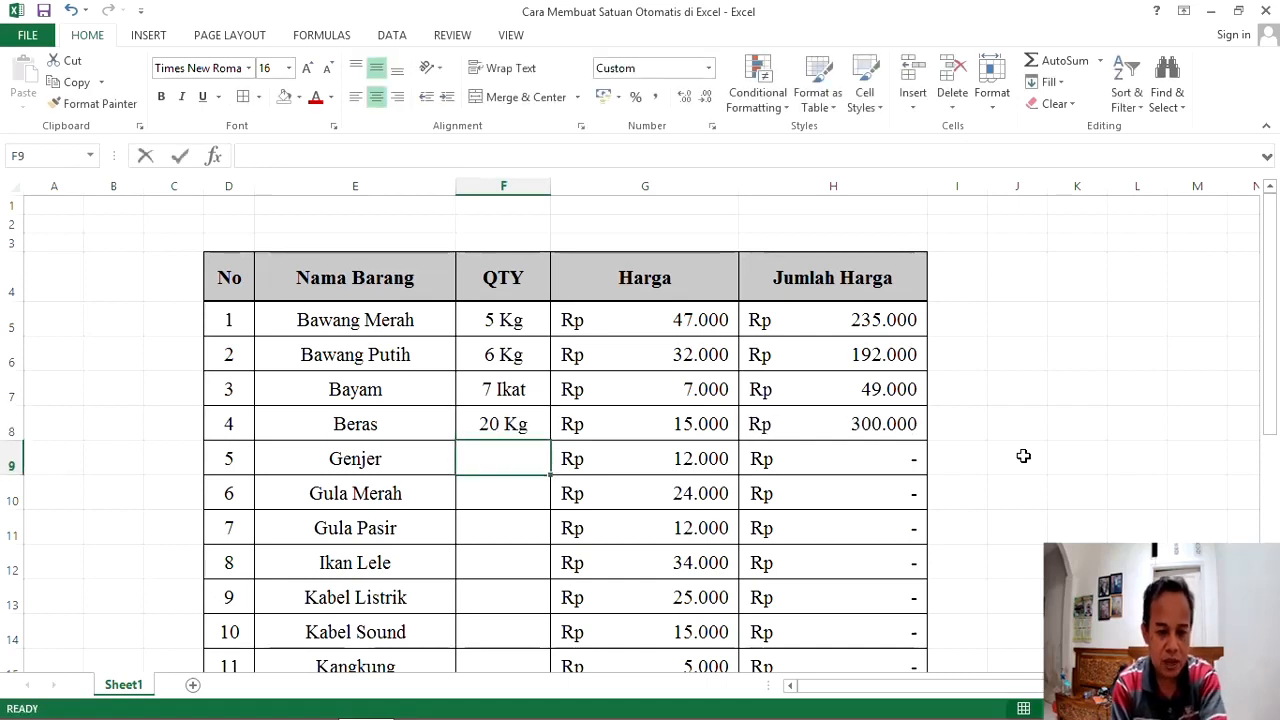
pyautogui.press('Return')
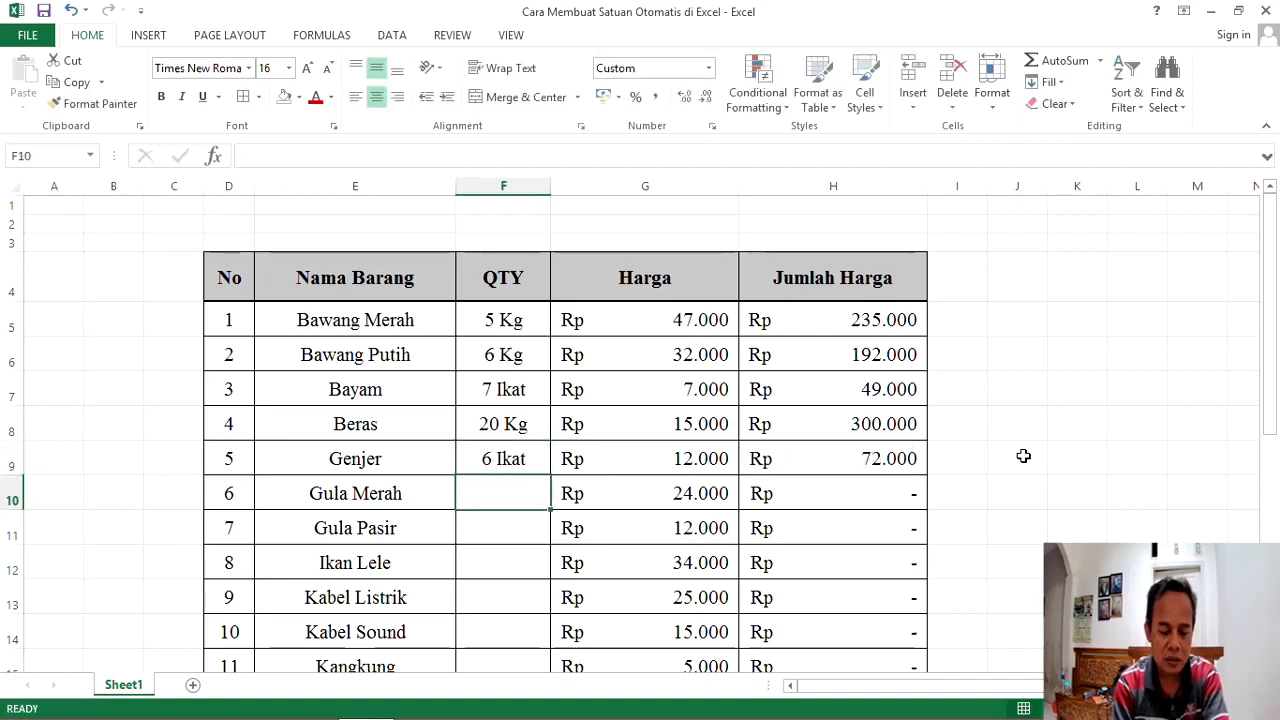
pyautogui.write('8')
pyautogui.press('Return')
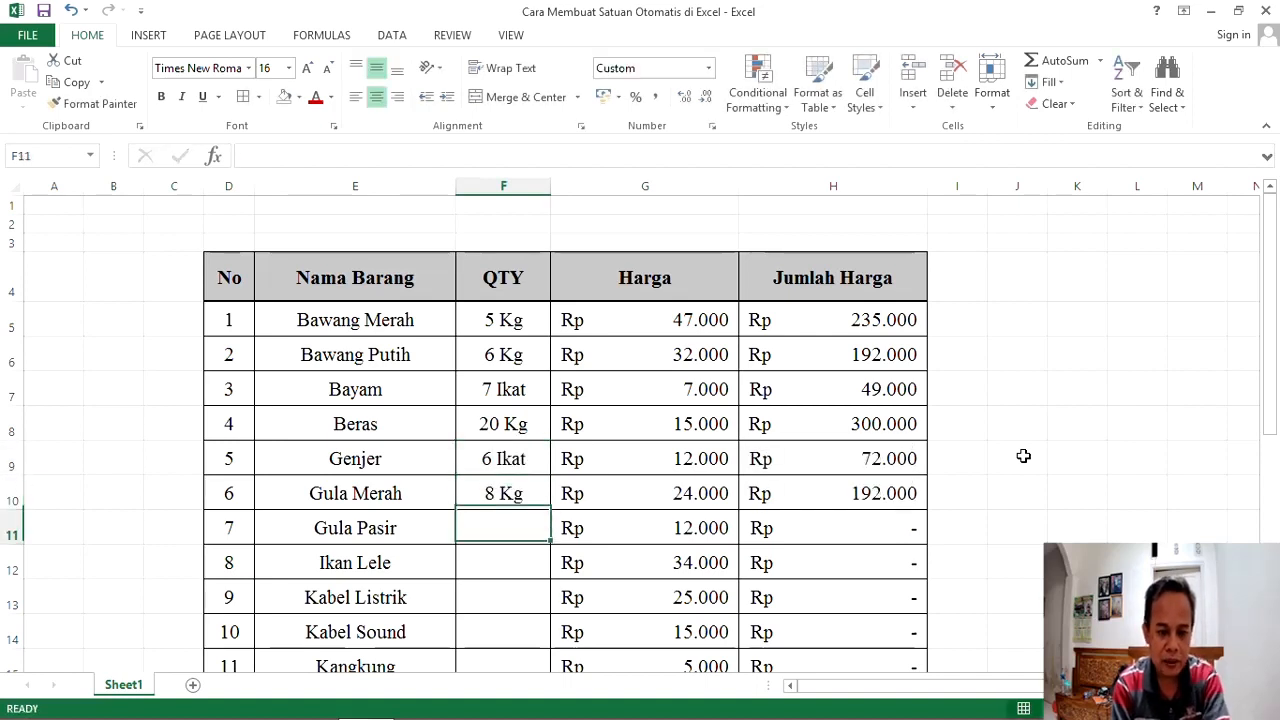
pyautogui.write('9')
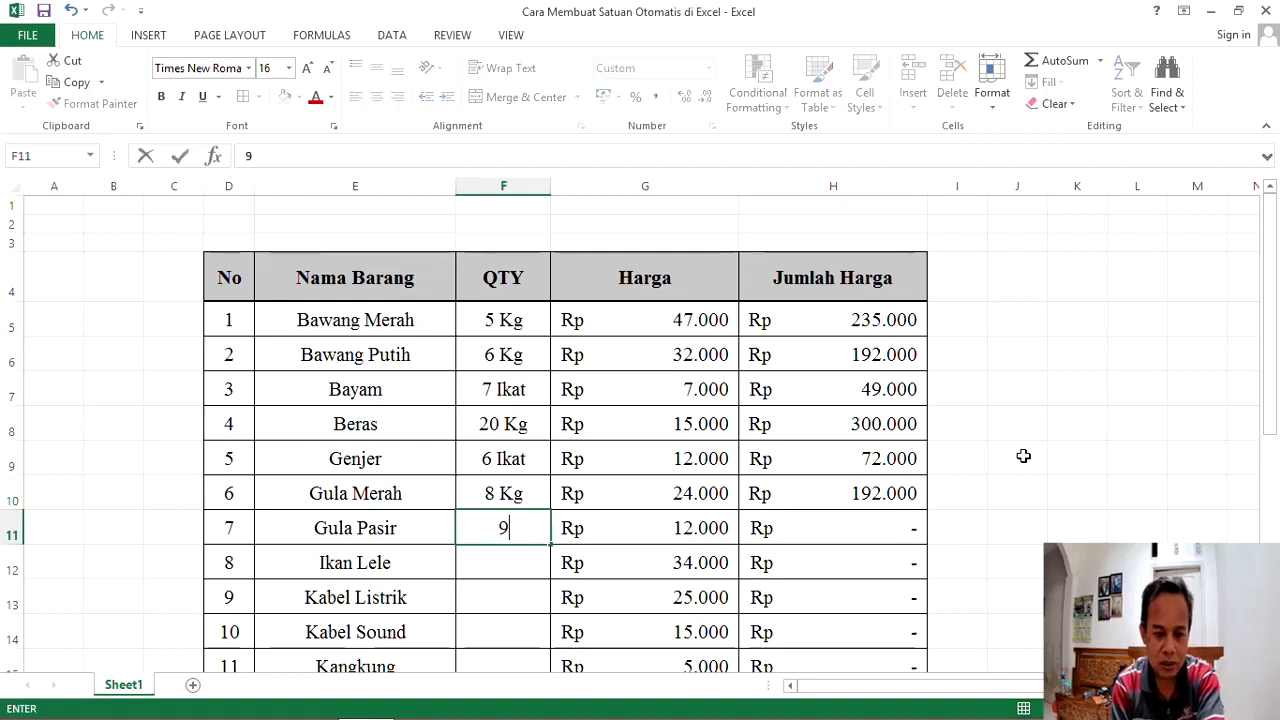
pyautogui.press('Return')
pyautogui.write('10')
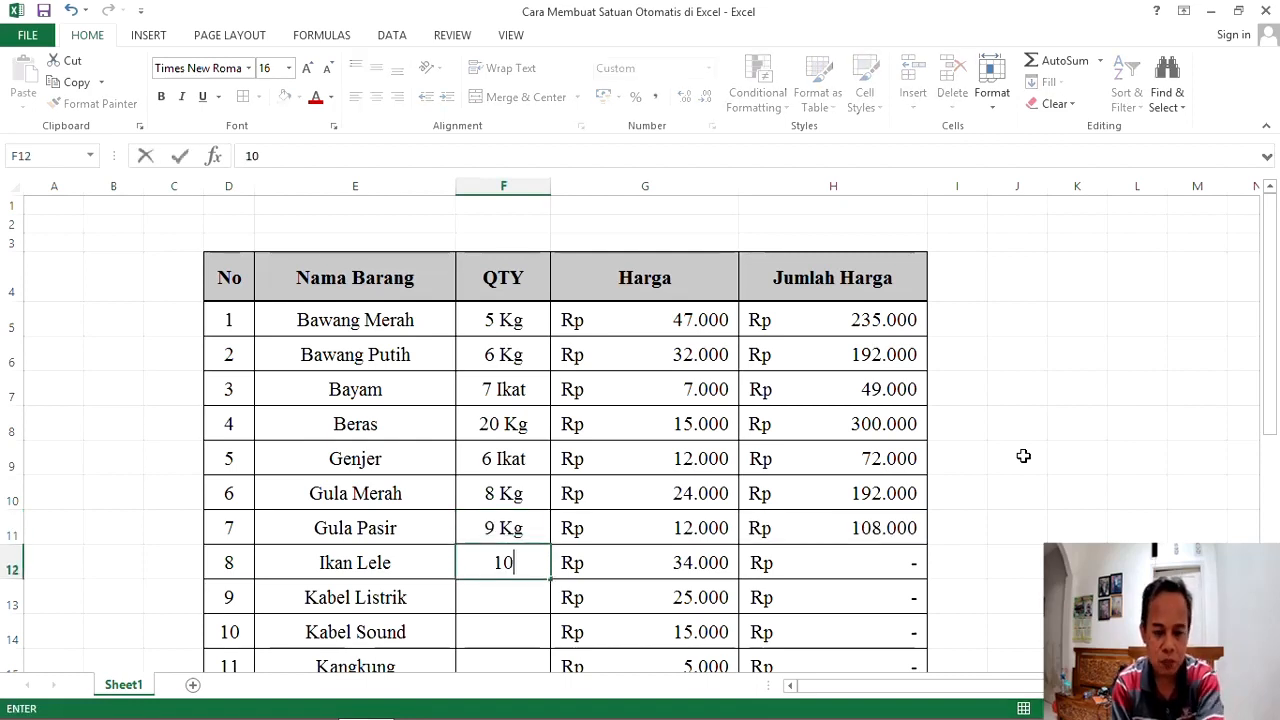
pyautogui.press('Return')
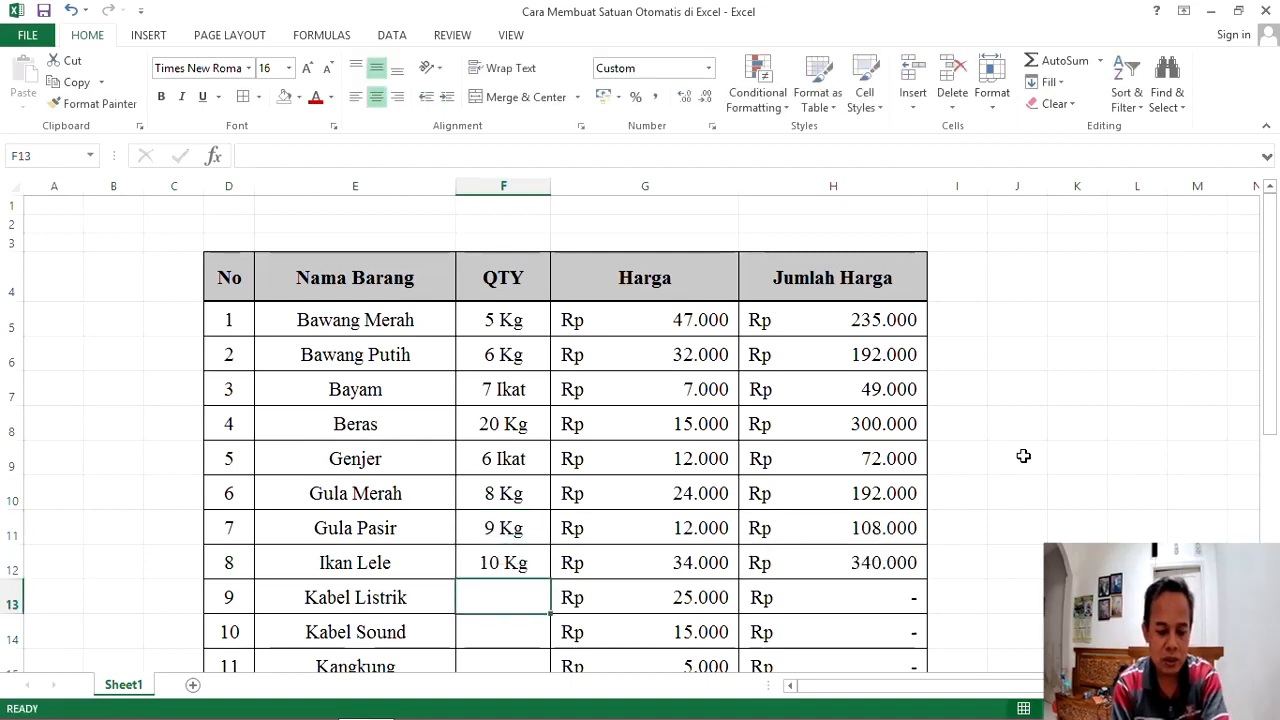
# Enter the quantities 12 for Kabel Listrik, 10 for Kabel Sound, 5 for Kangkung and 6 for Mentimun in F13:F16.
pyautogui.write('12')
pyautogui.press('Return')
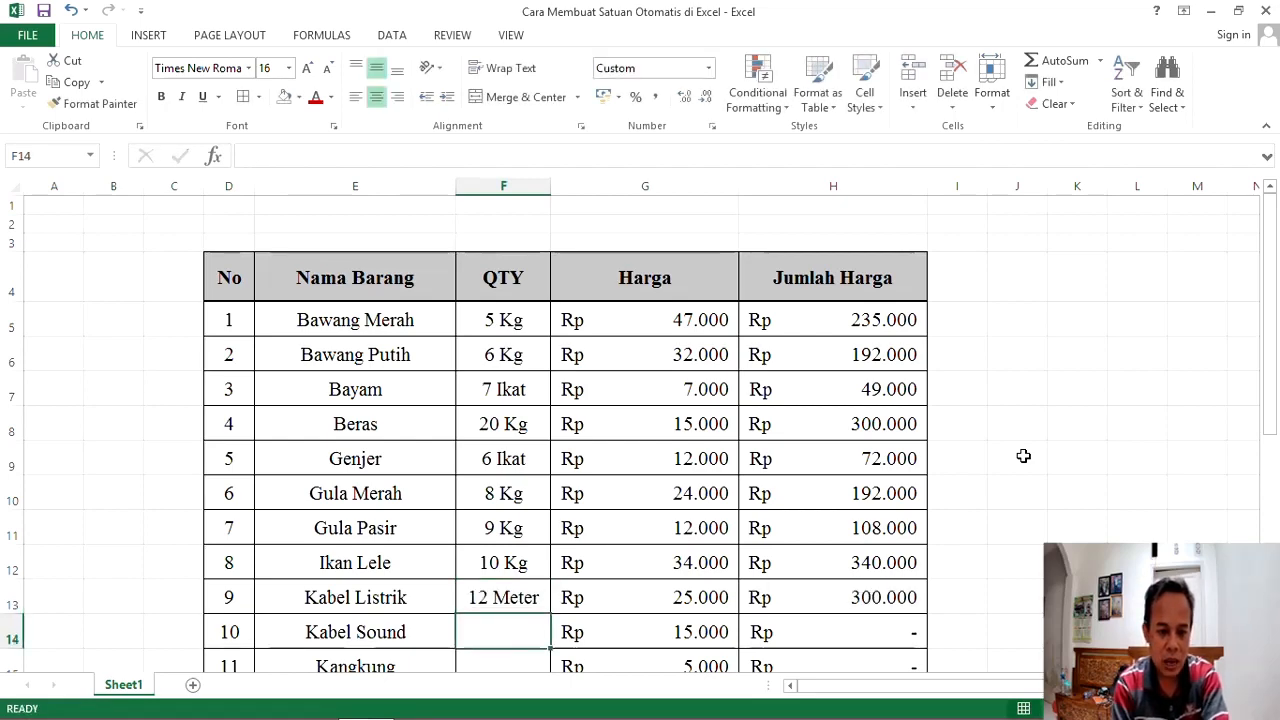
pyautogui.write('10')
pyautogui.press('Return')
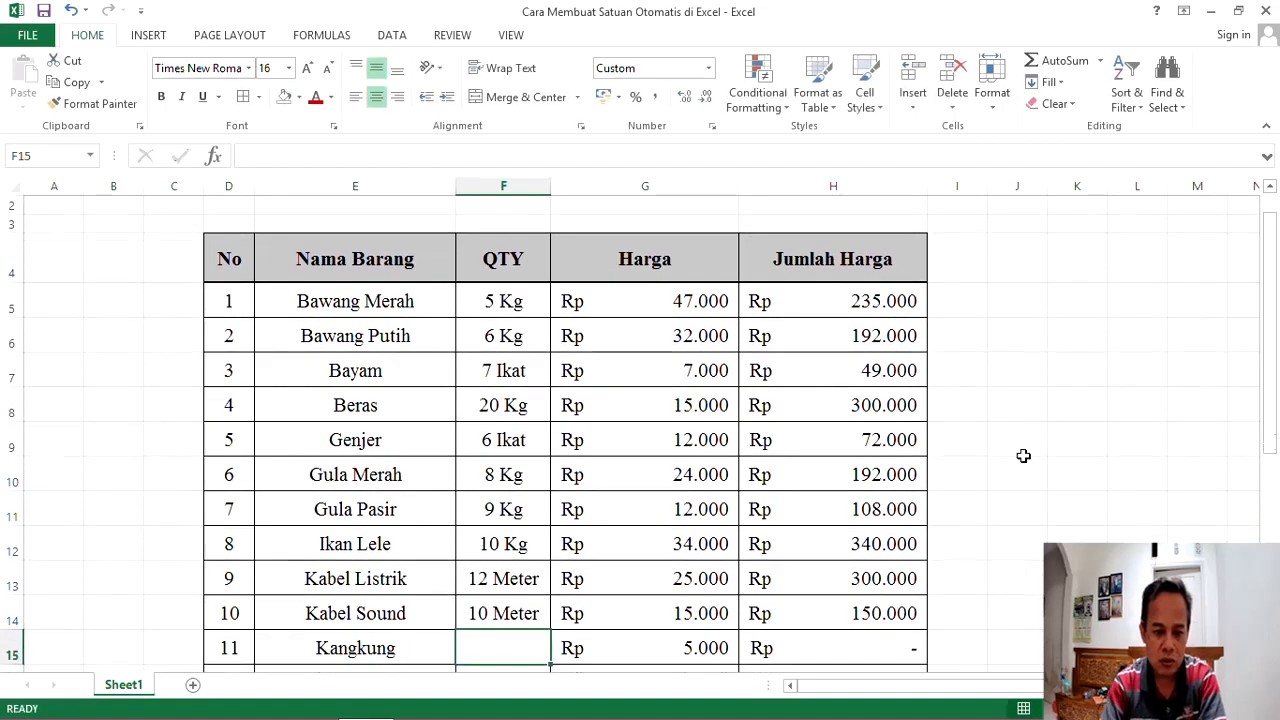
pyautogui.scroll(-2, 1023, 455)
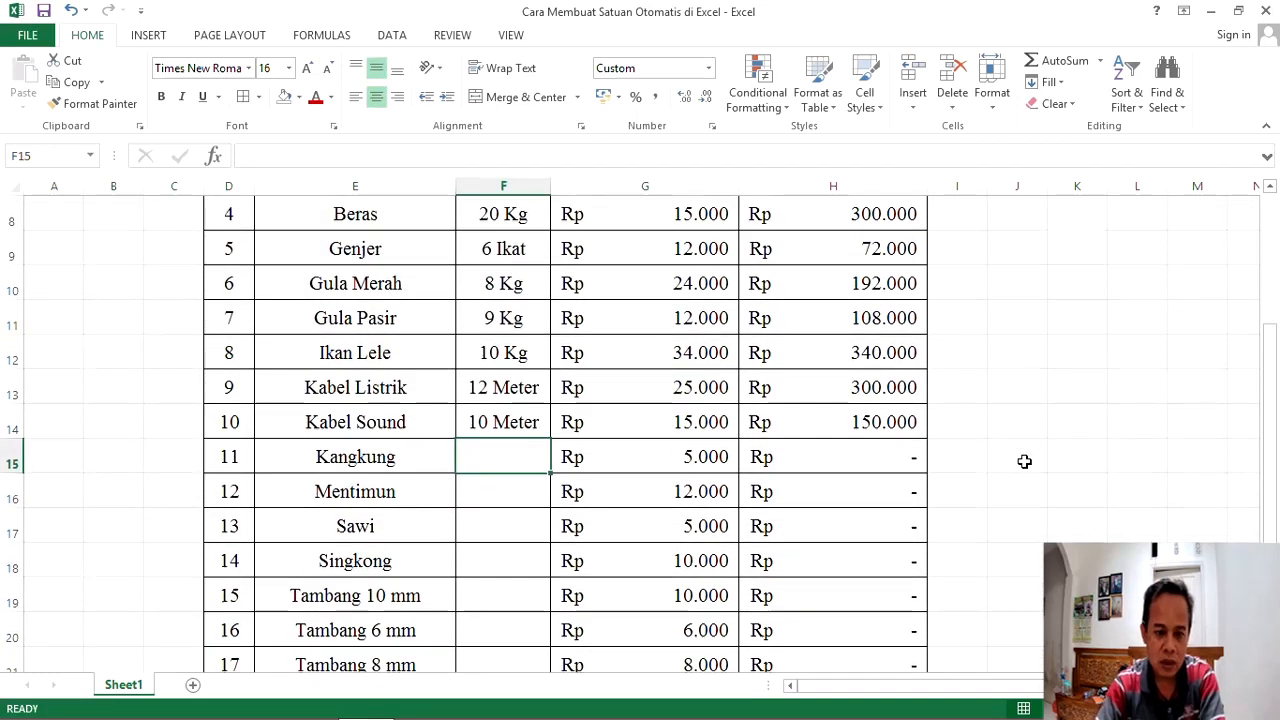
pyautogui.write('5')
pyautogui.press('Return')
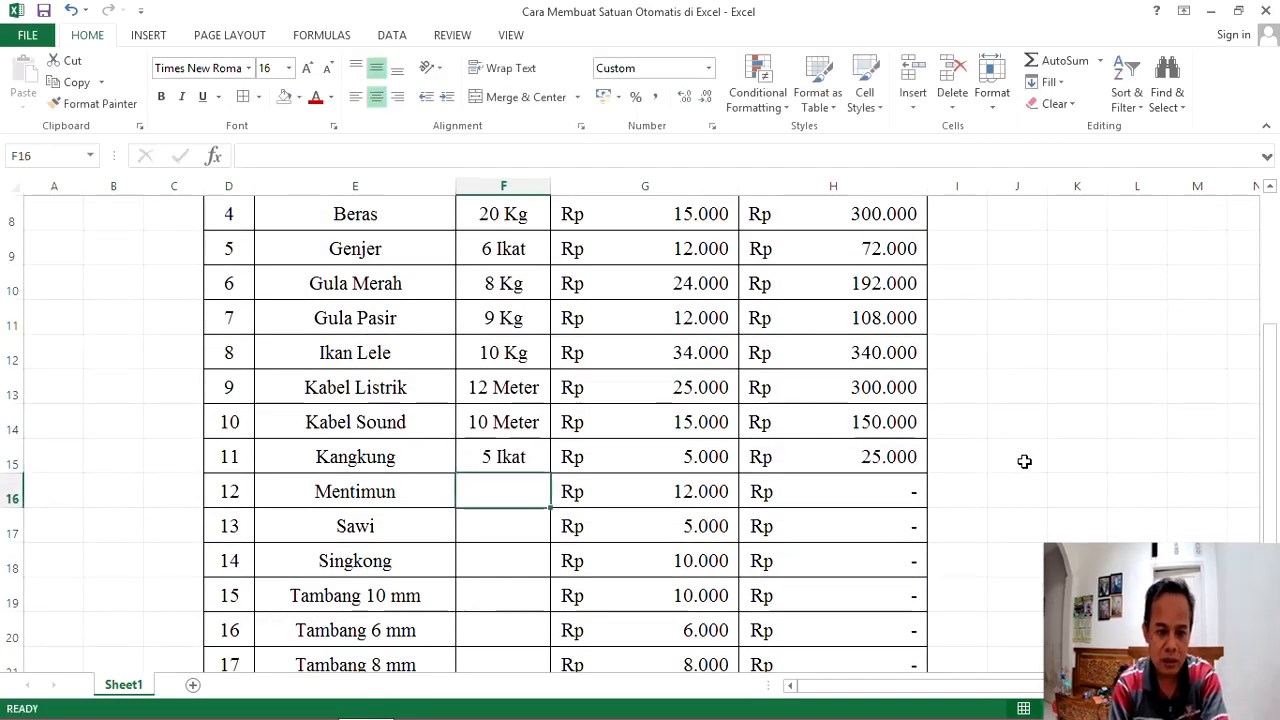
pyautogui.write('6')
pyautogui.press('Return')
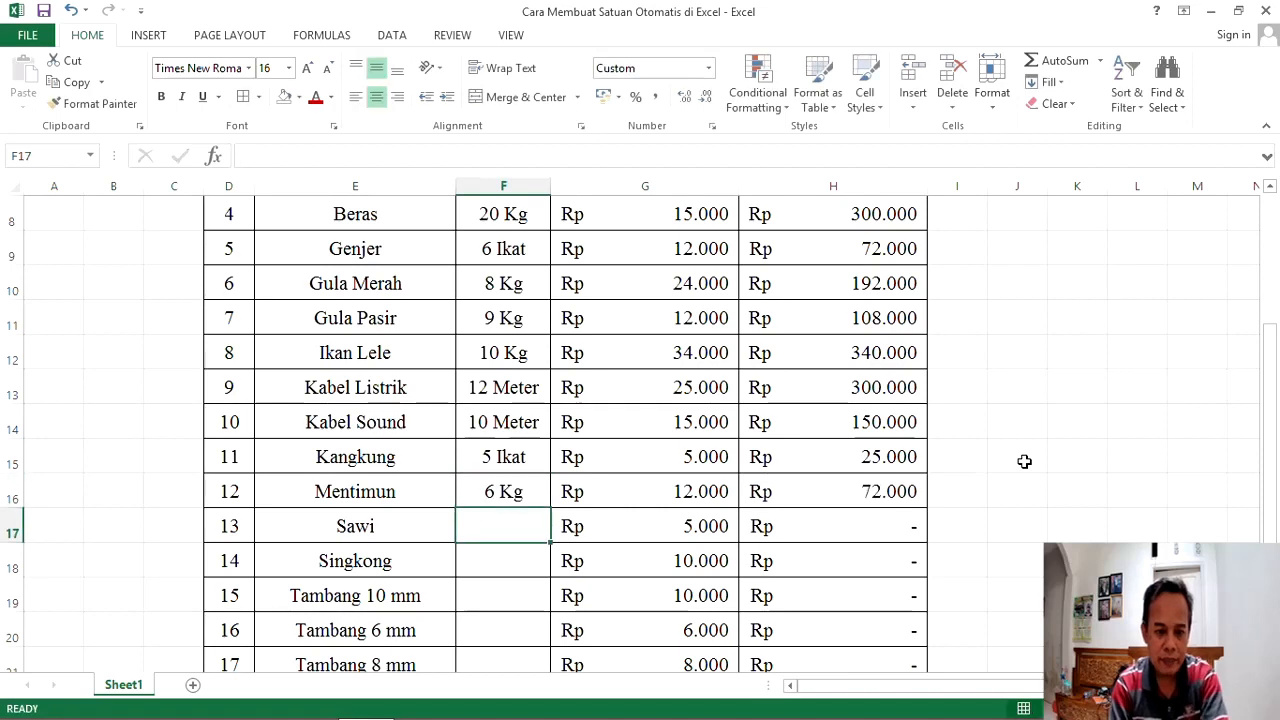
# Enter the quantities 8 for Sawi, 4 for Singkong, 10 for Tambang 10 mm and 8 for Tambang 6 mm in F17:F20.
pyautogui.write('8')
pyautogui.press('Return')
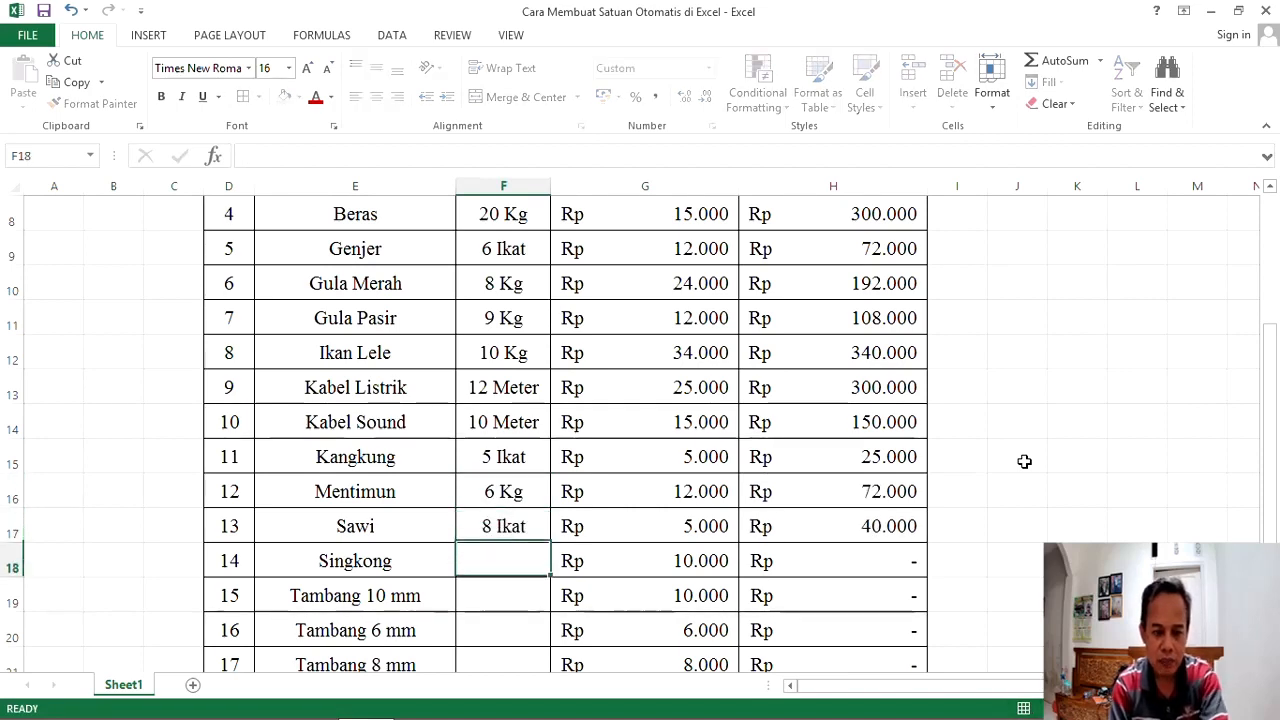
pyautogui.write('4')
pyautogui.press('Return')
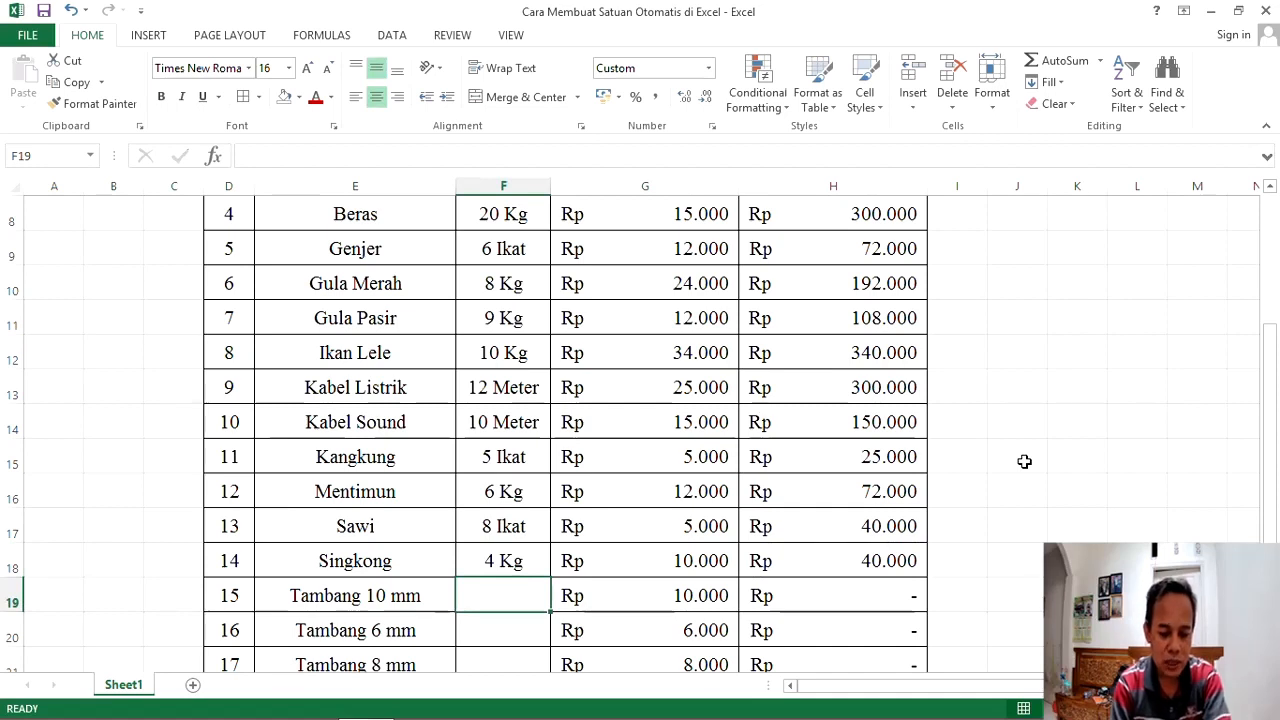
pyautogui.write('10')
pyautogui.press('Return')
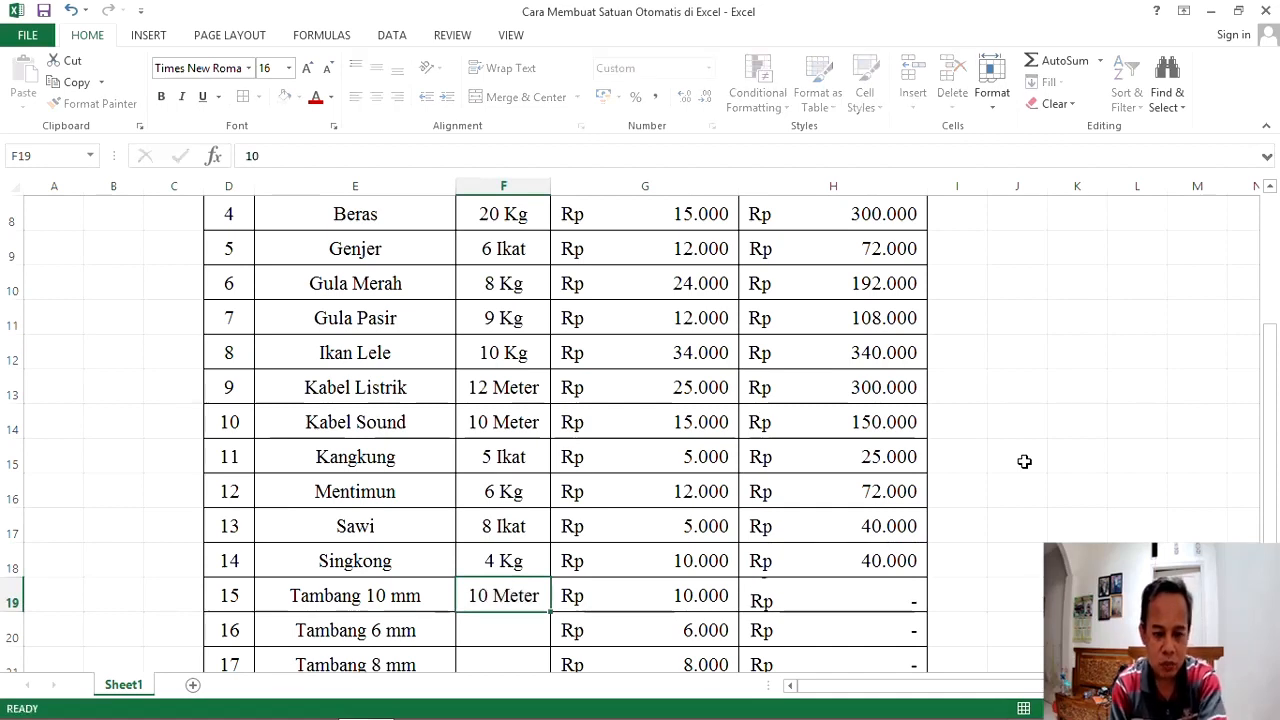
pyautogui.scroll(-2, 1024, 461)
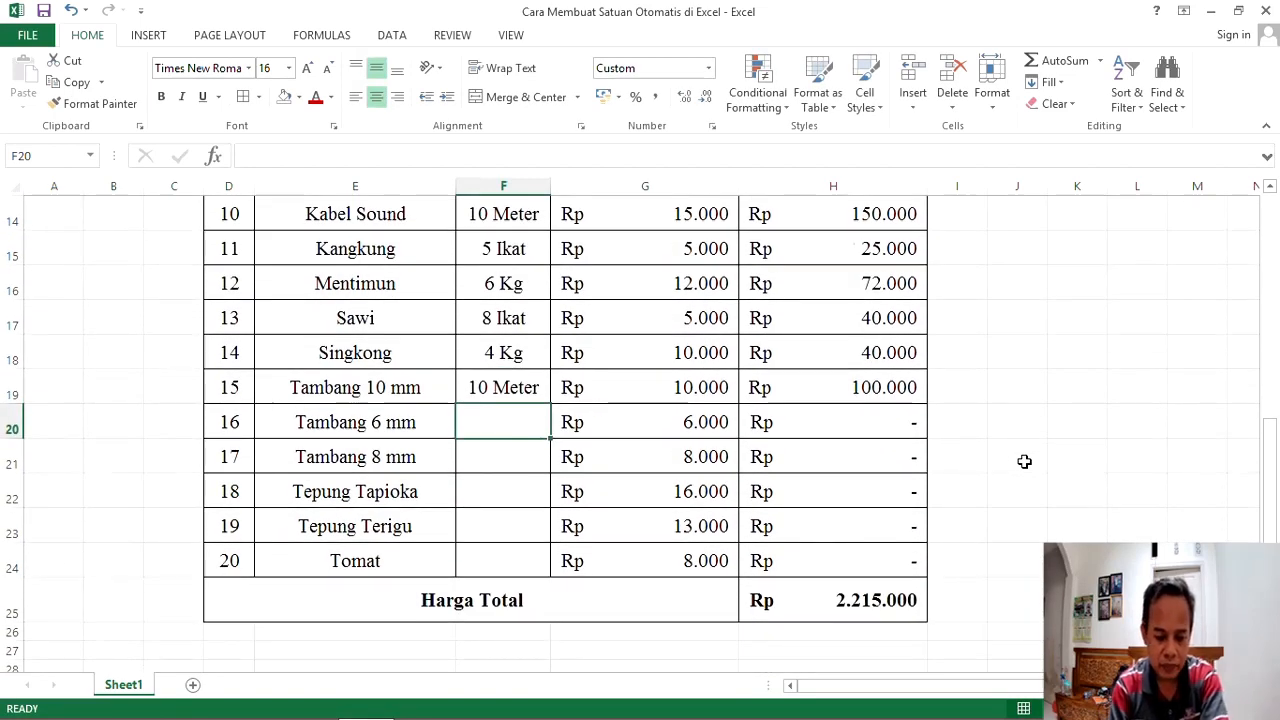
pyautogui.write('8')
pyautogui.press('Return')
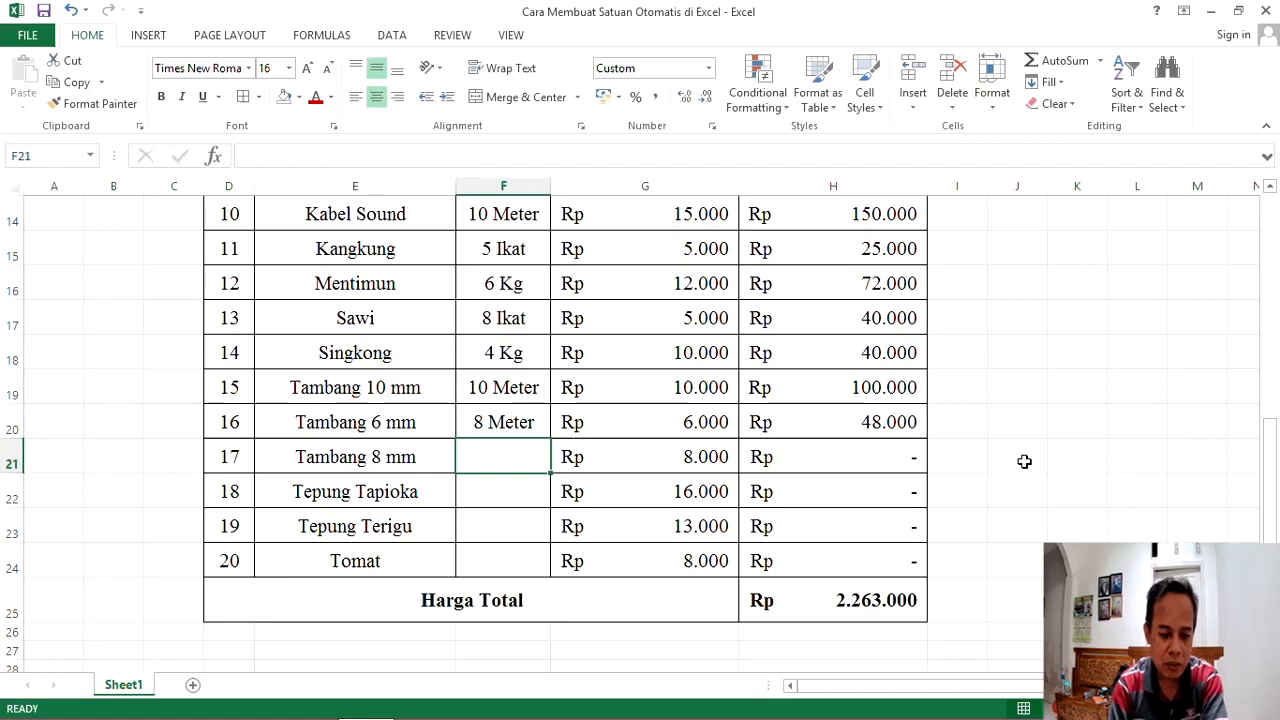
# Enter the quantities 9 for Tambang 8 mm, 5 for Tepung Tapioka, 7 for Tepung Terigu and 4 for Tomat in F21:F24.
pyautogui.write('9')
pyautogui.press('Return')
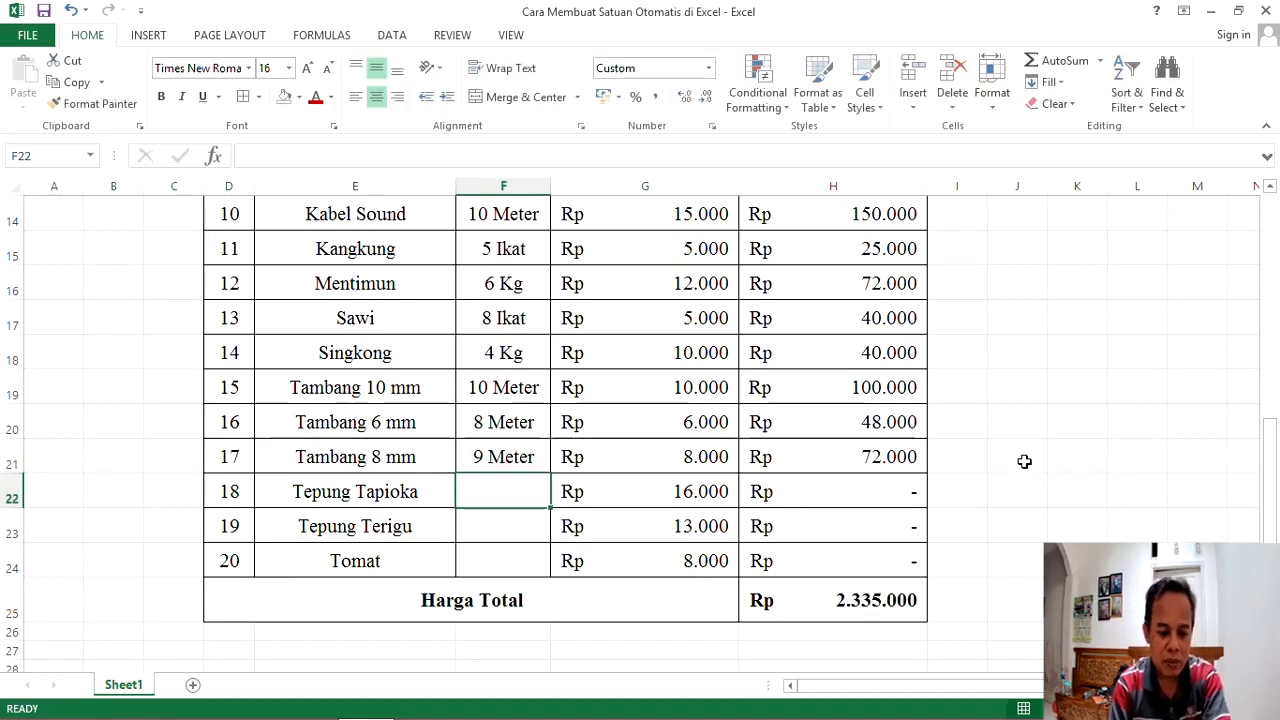
pyautogui.write('5')
pyautogui.press('Return')
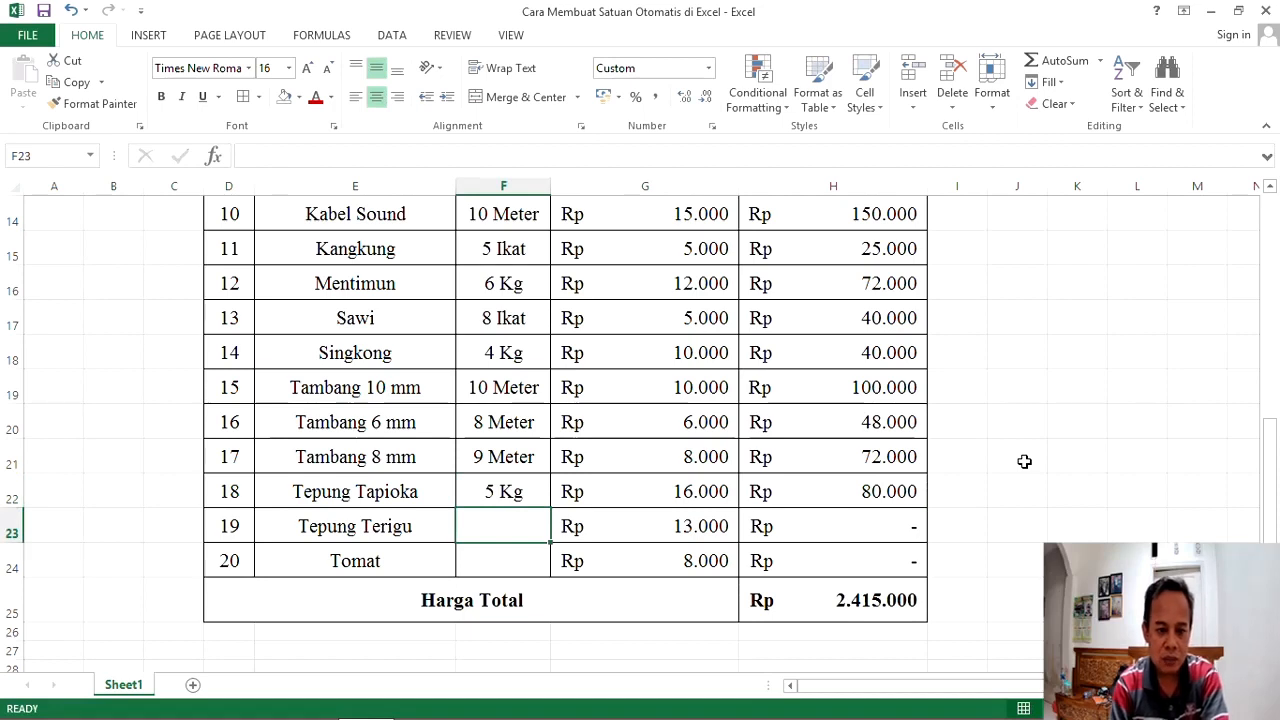
pyautogui.write('7')
pyautogui.press('Return')
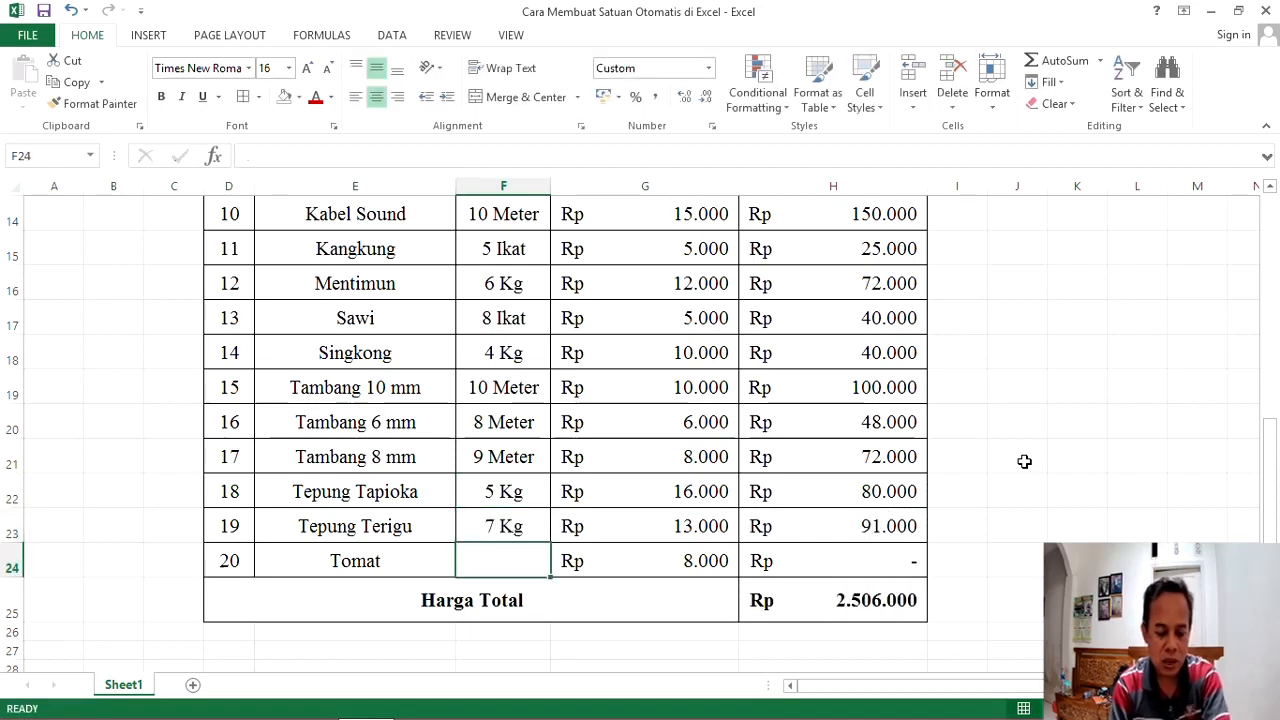
pyautogui.write('4')
pyautogui.press('Up')
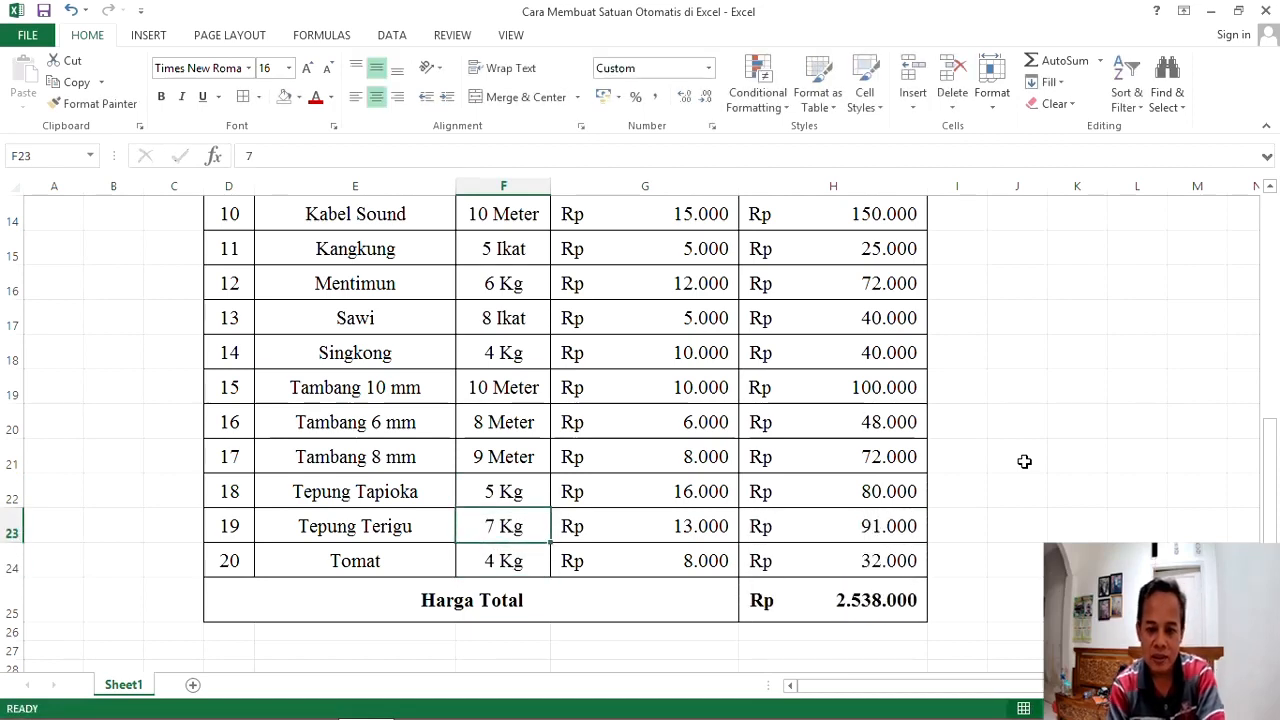
# Look over the units in the QTY column and the amounts in the Jumlah Harga column across the whole table.
pyautogui.scroll(3, 588, 470)
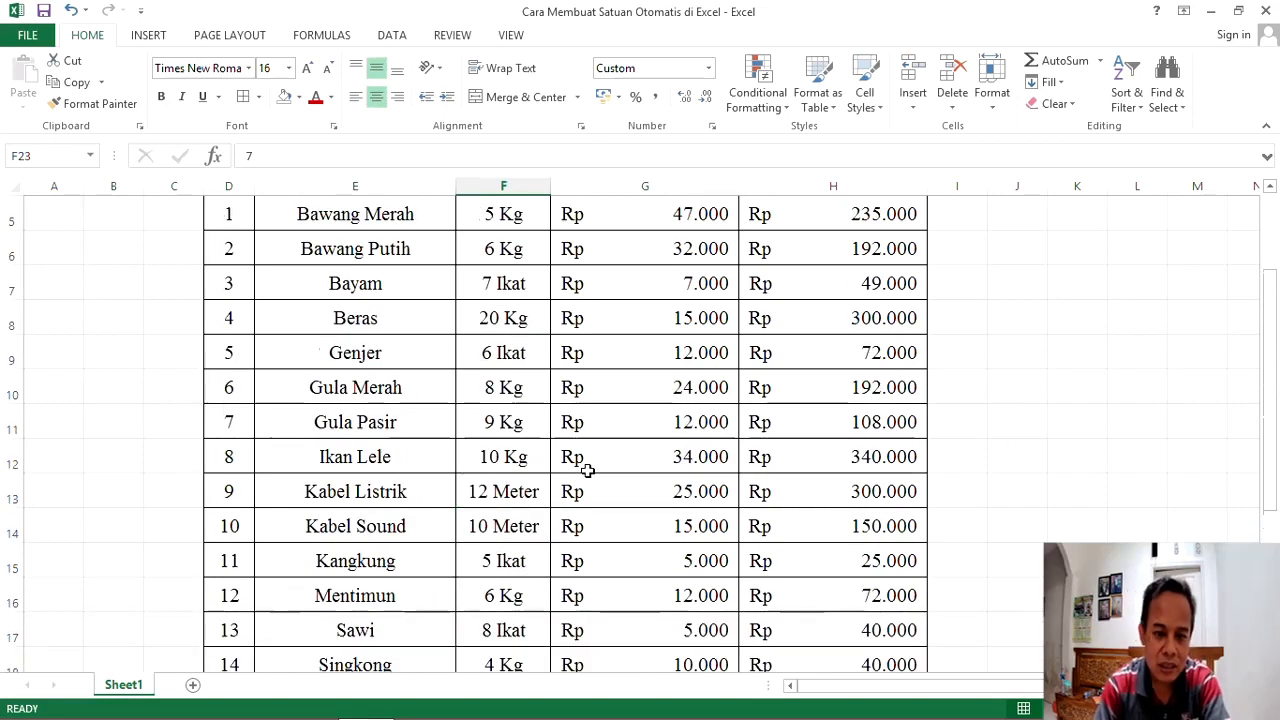
pyautogui.scroll(2, 588, 470)
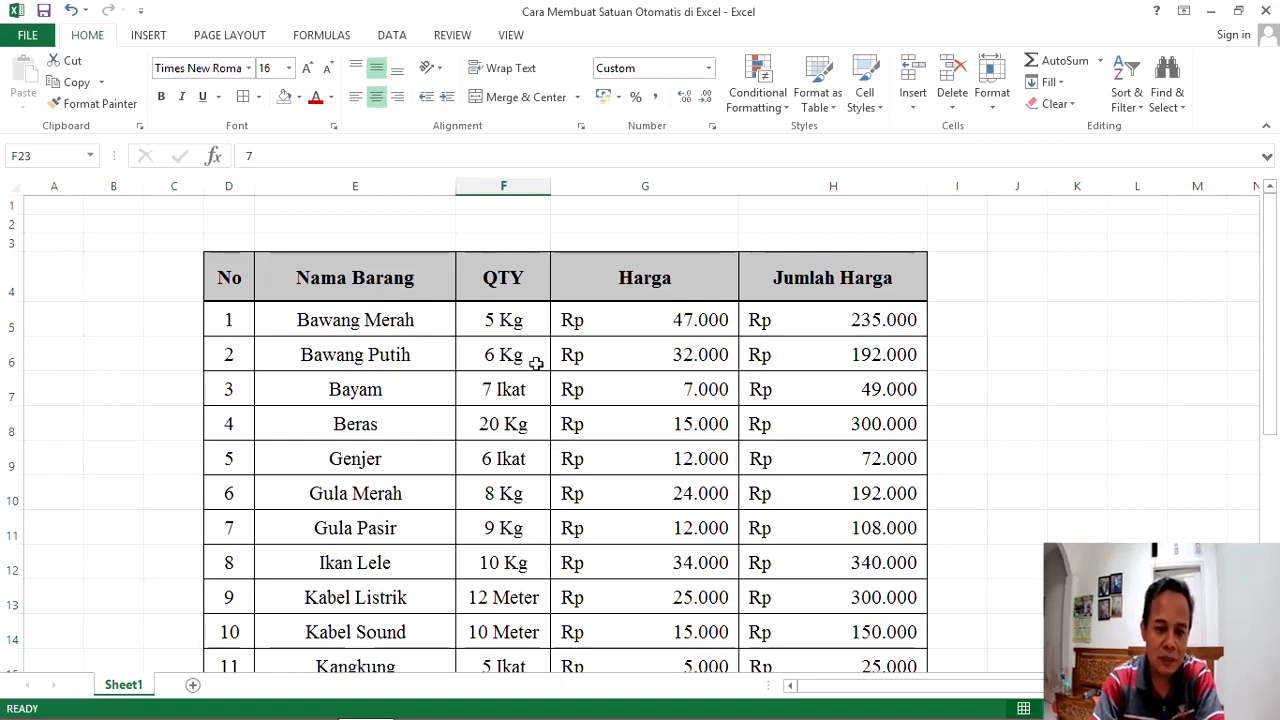
pyautogui.scroll(-5, 509, 423)
pyautogui.scroll(5, 520, 506)
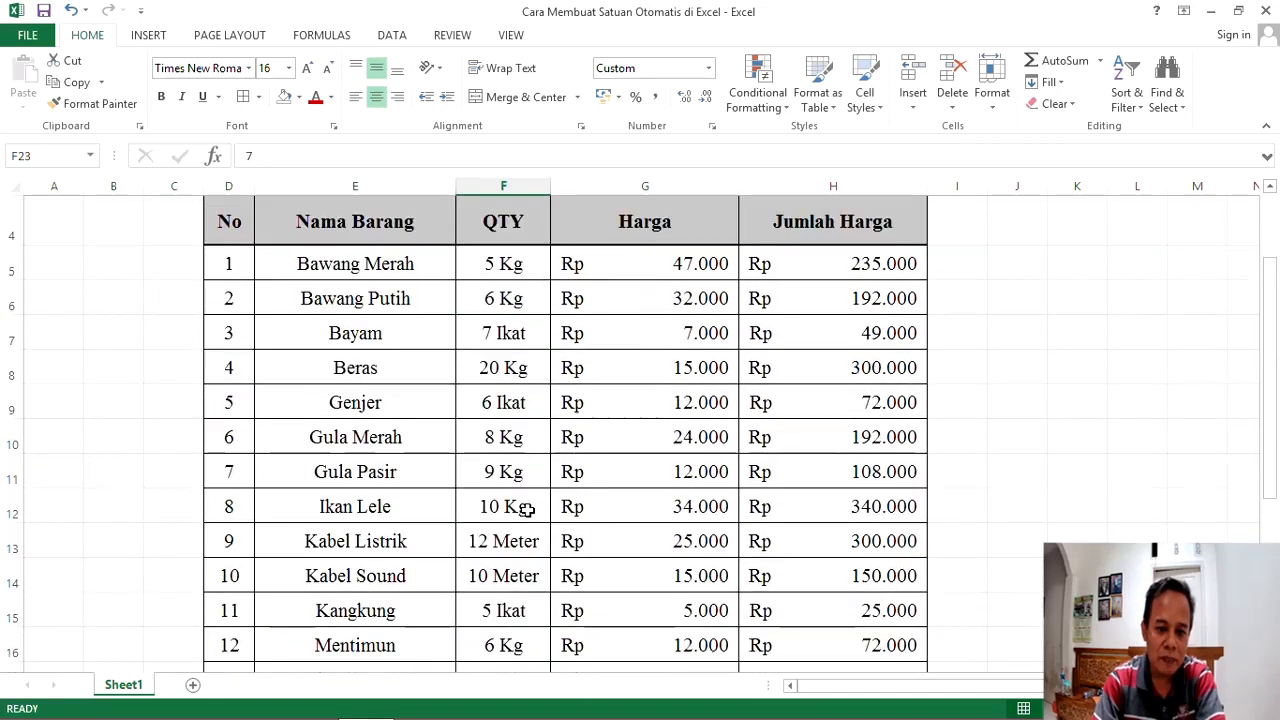
pyautogui.click(1137, 631)
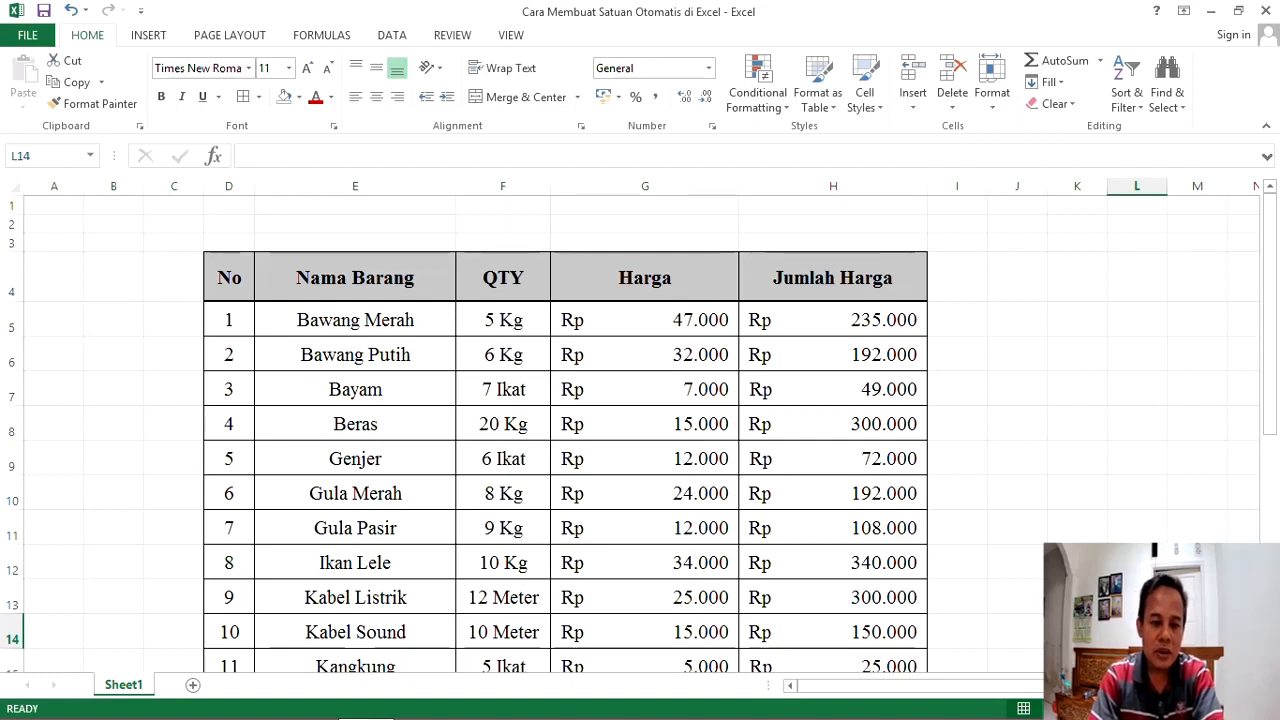